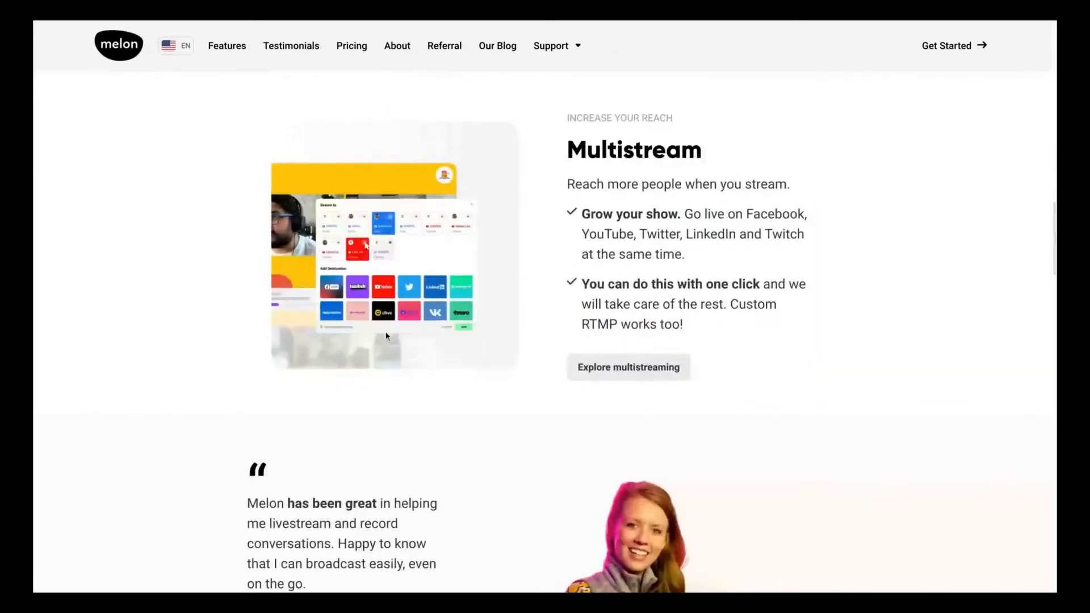
Look over the home page and the pricing page of the Melon website, and return to the studio
scroll(387, 336, "down", 15)
scroll(386, 336, "up", 20)
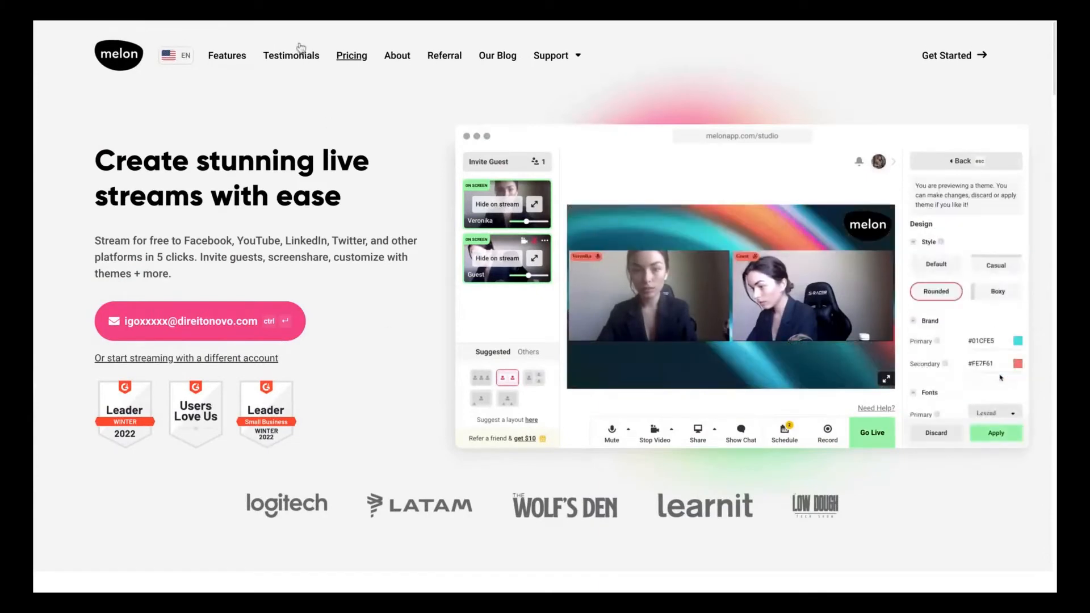
left_click(352, 55)
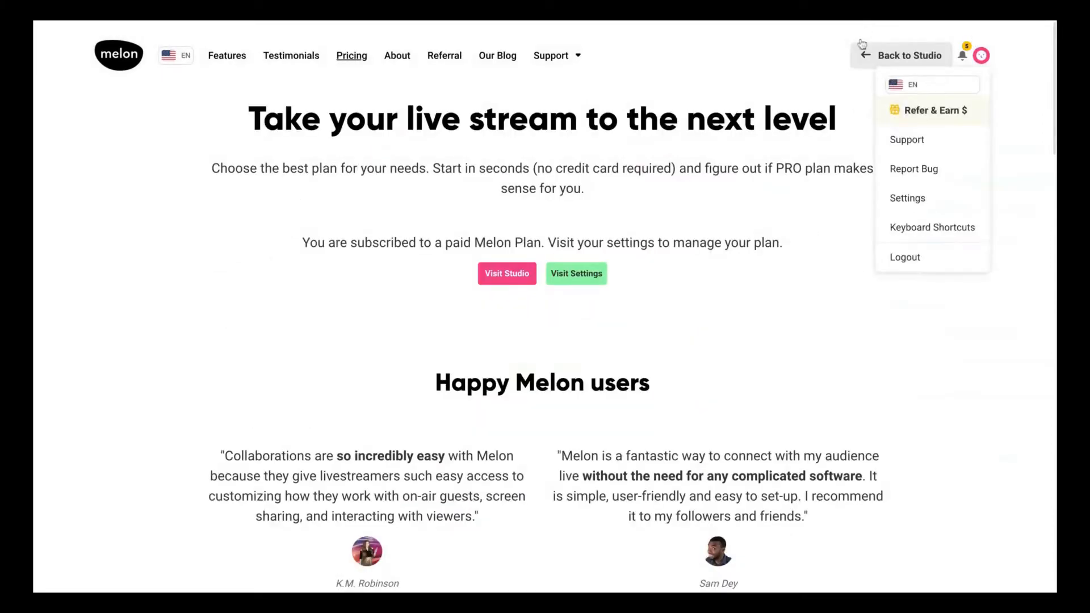
left_click(863, 45)
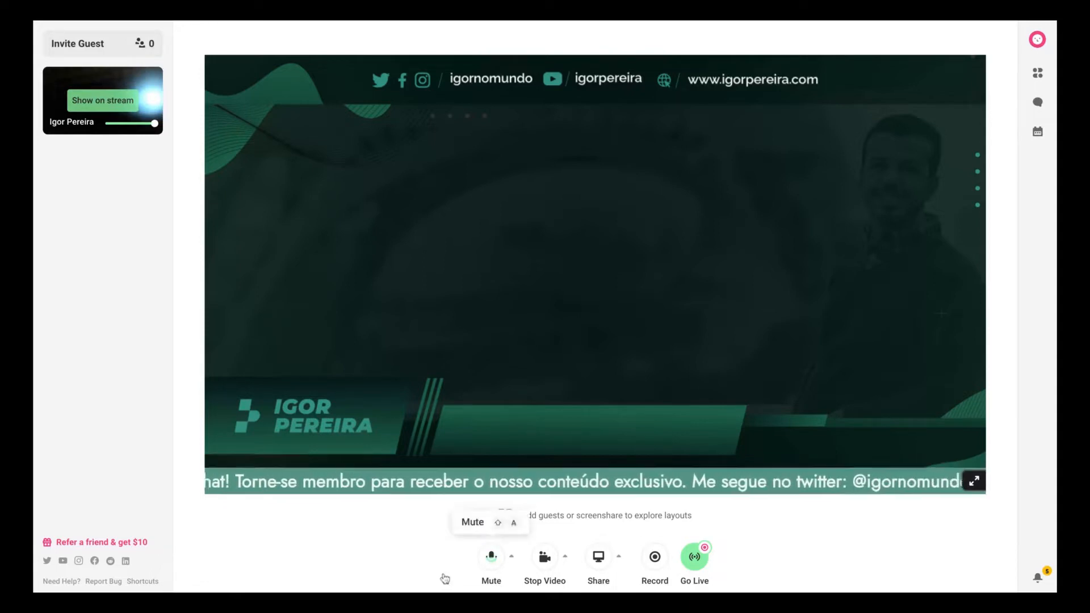
Mute the microphone and turn off the camera video in the studio
key("ctrl+d")
key("ctrl+e")
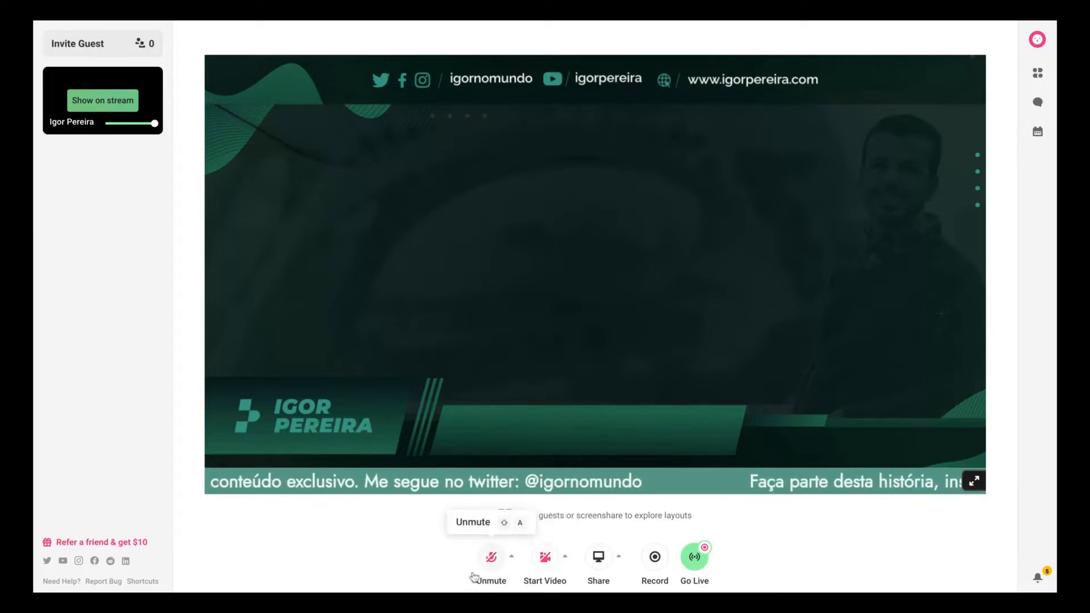
Review the audio settings: available microphones, speaker output, echo cancellation, stereo audio and automatic mic volume adjustment
left_click(511, 557)
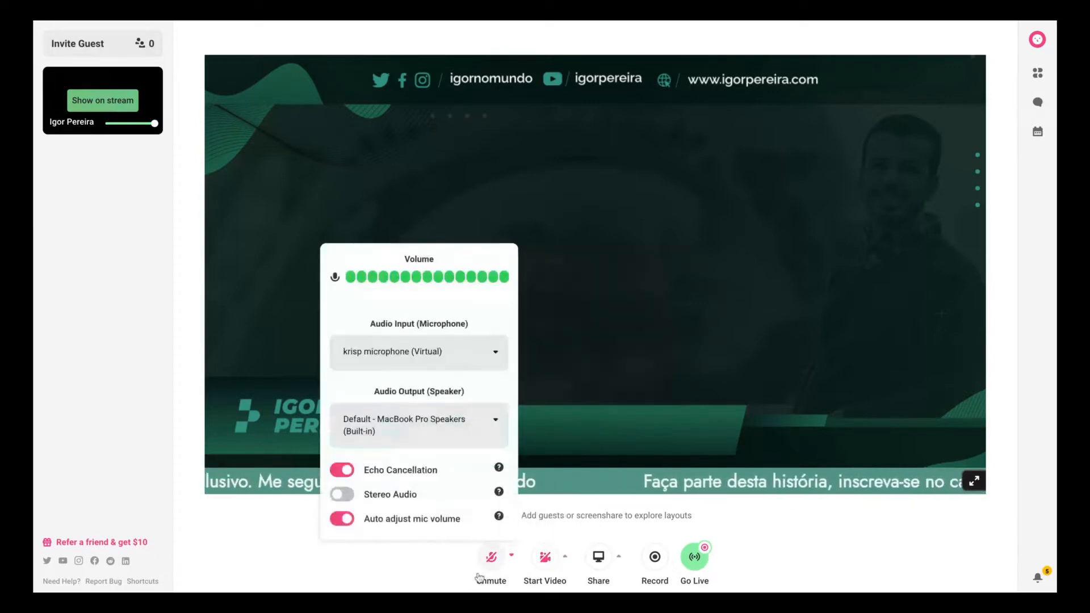
left_click(460, 357)
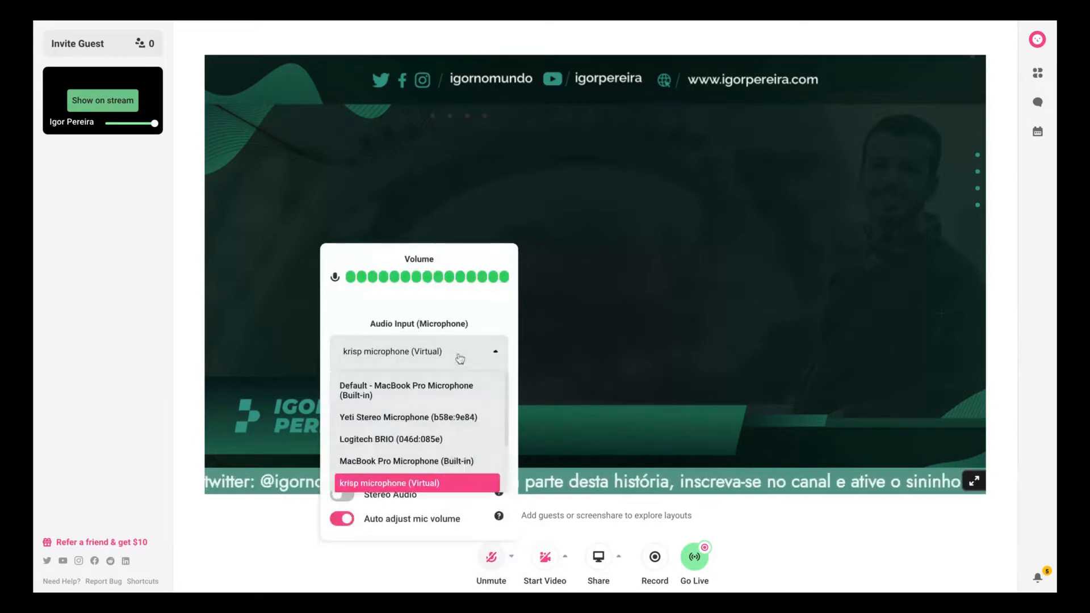
left_click(460, 358)
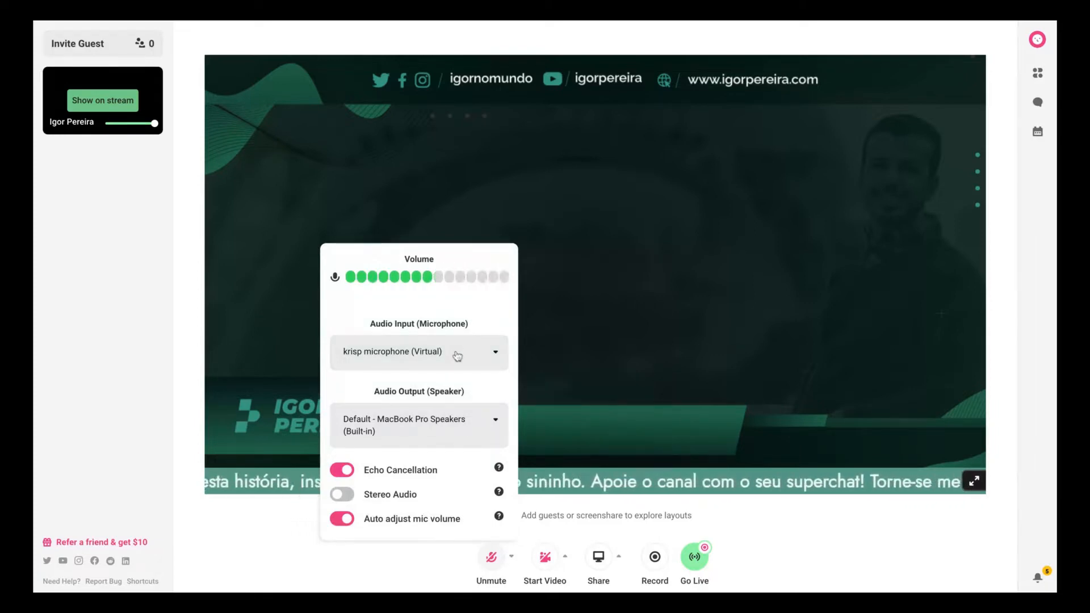
mouse_move(464, 485)
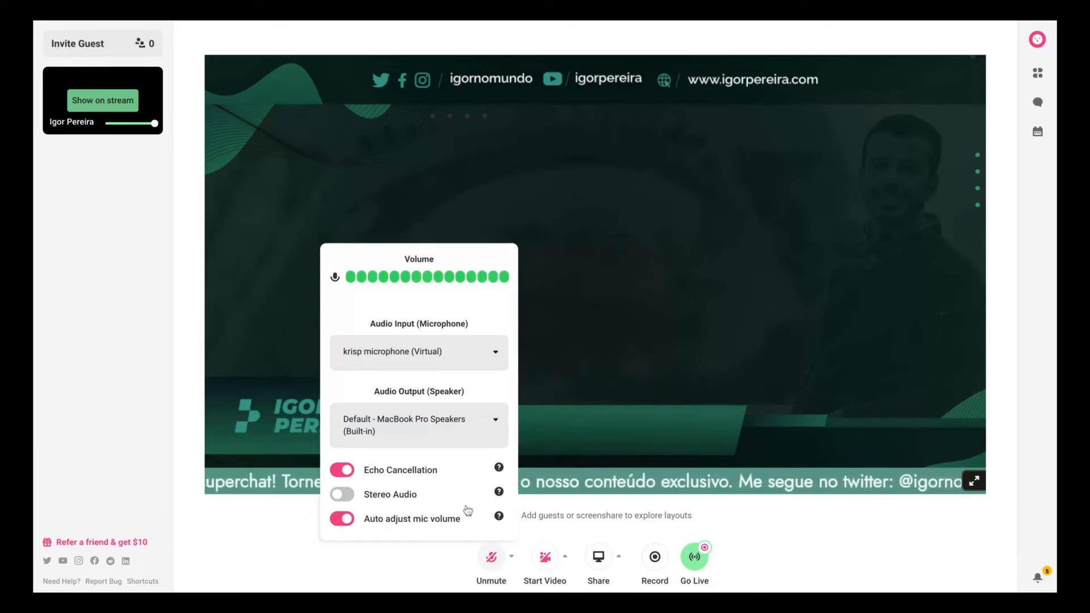
mouse_move(467, 510)
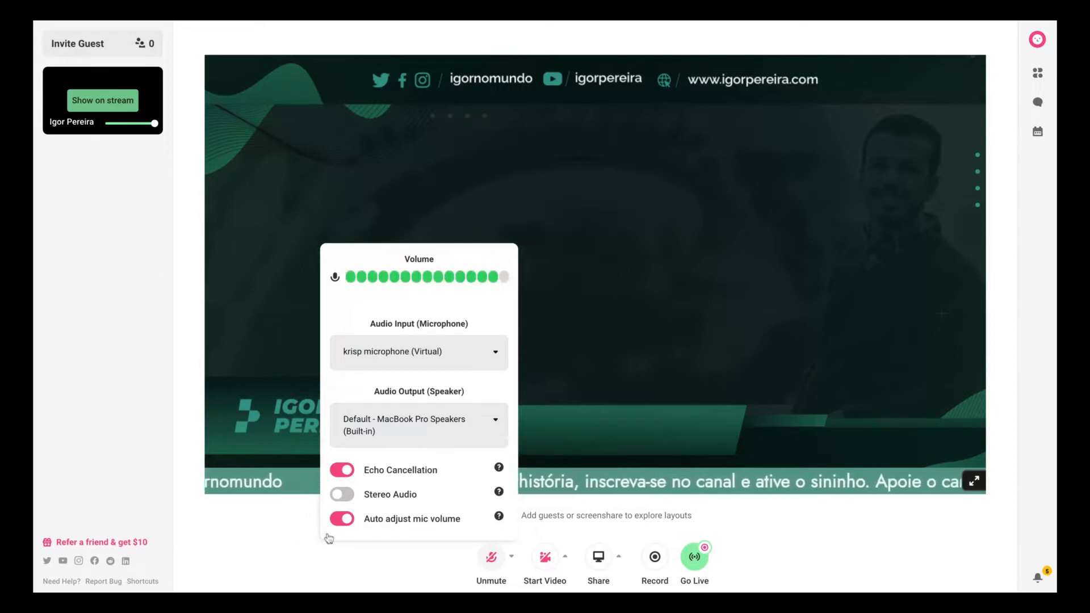
mouse_move(464, 531)
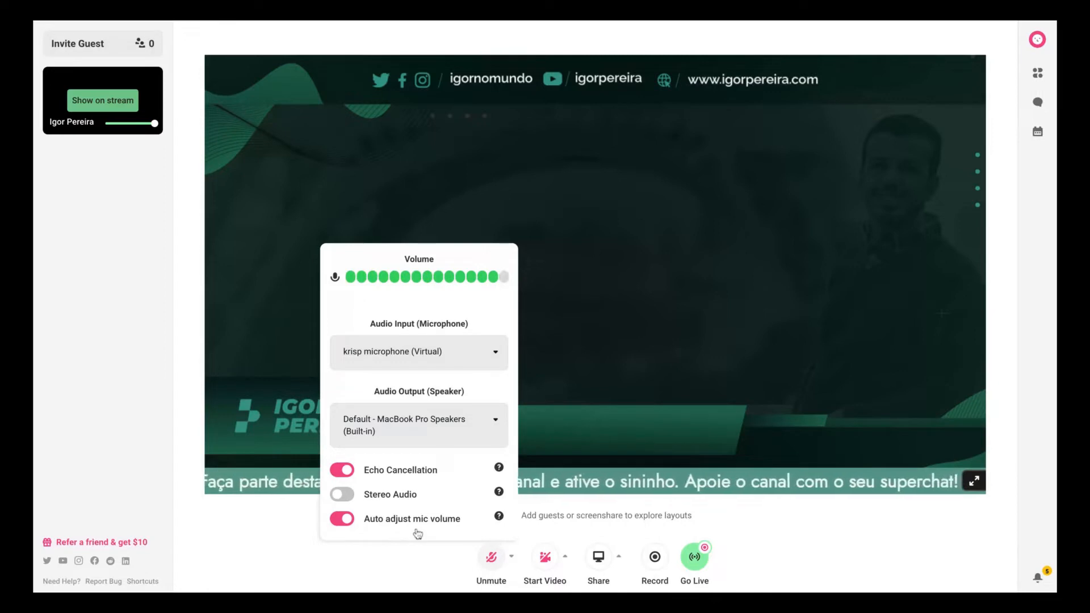
left_click(477, 581)
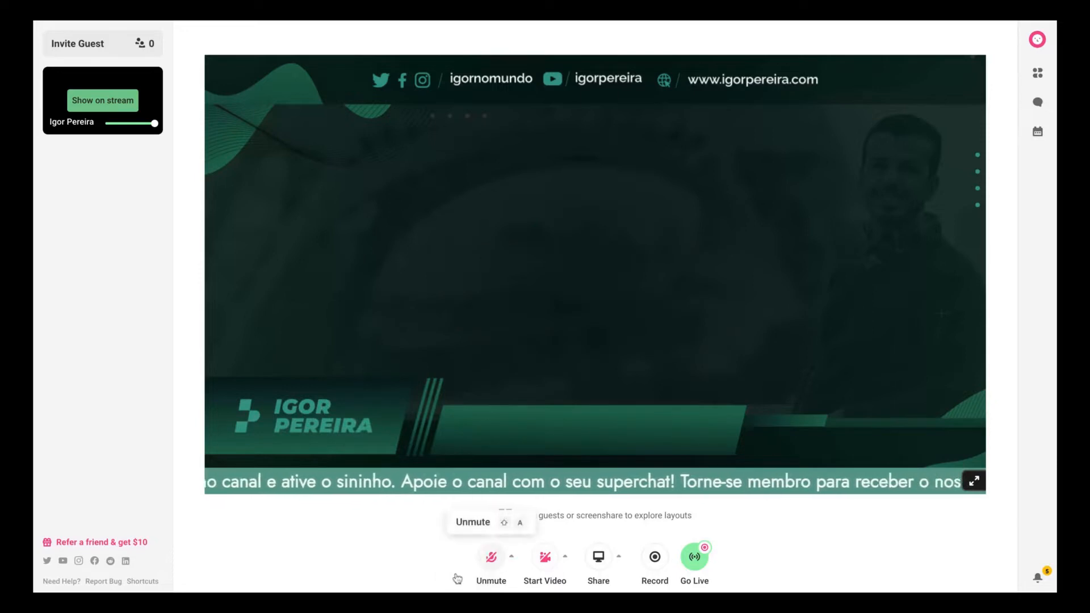
Start the camera video briefly and stop it again
left_click(534, 579)
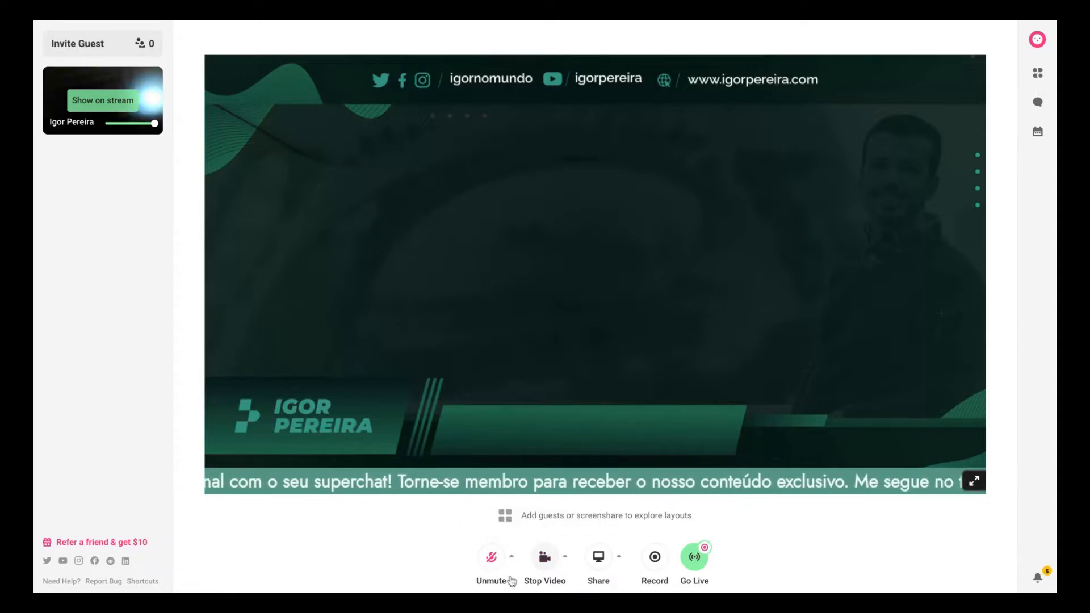
left_click(545, 558)
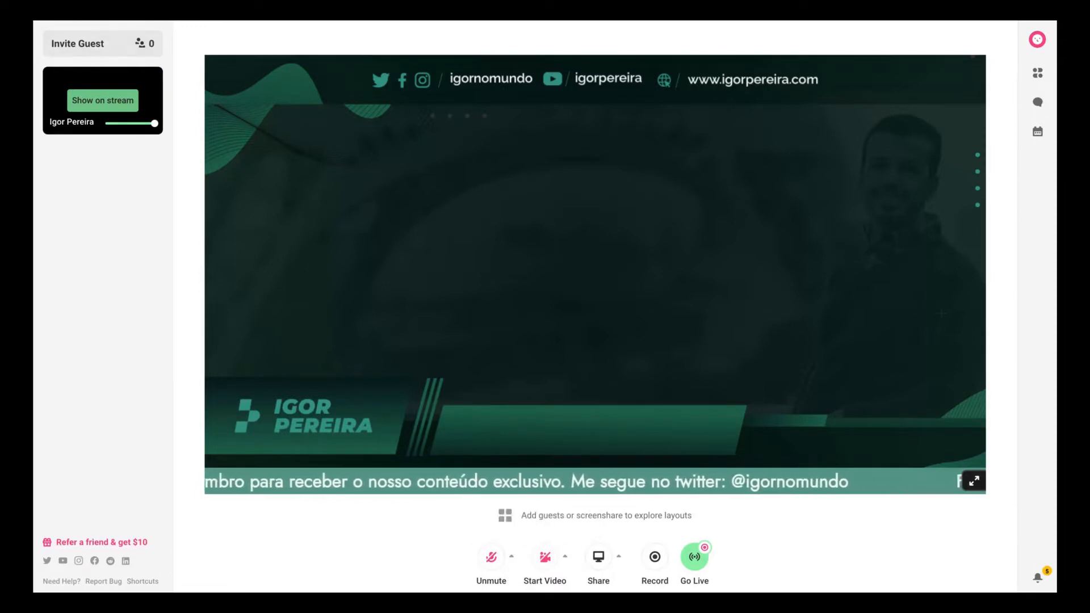
Copy the guest invitation link and close the Invite Guests dialog
left_click(59, 32)
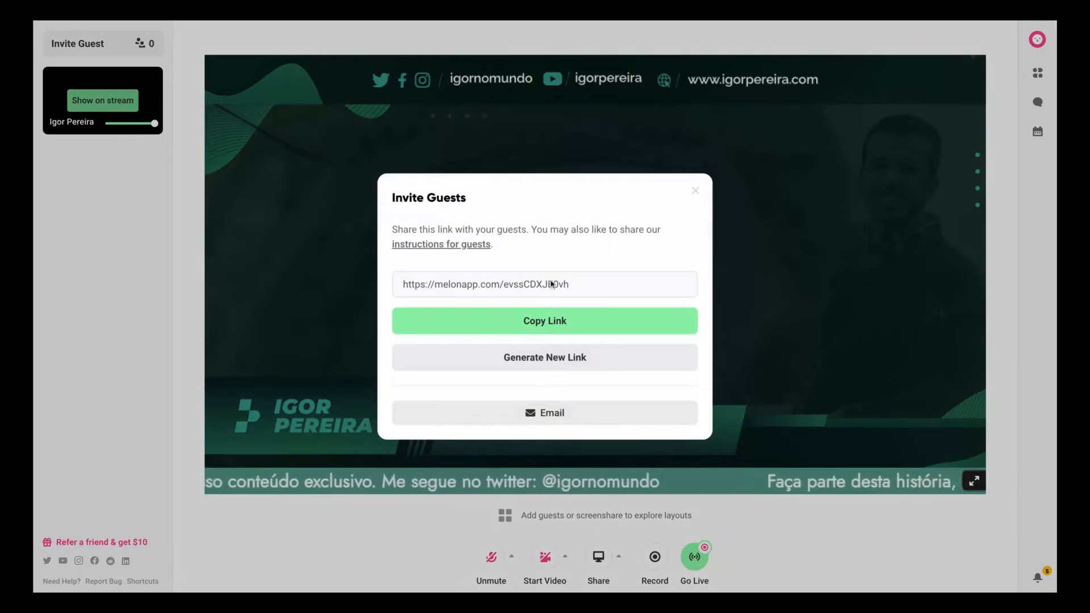
left_click(513, 321)
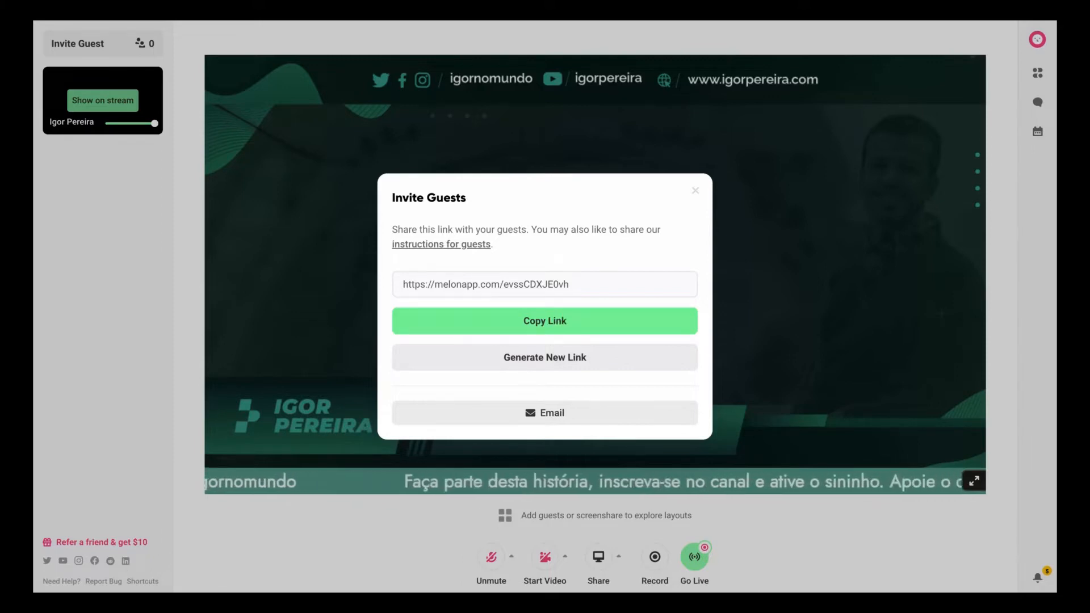
left_click(672, 183)
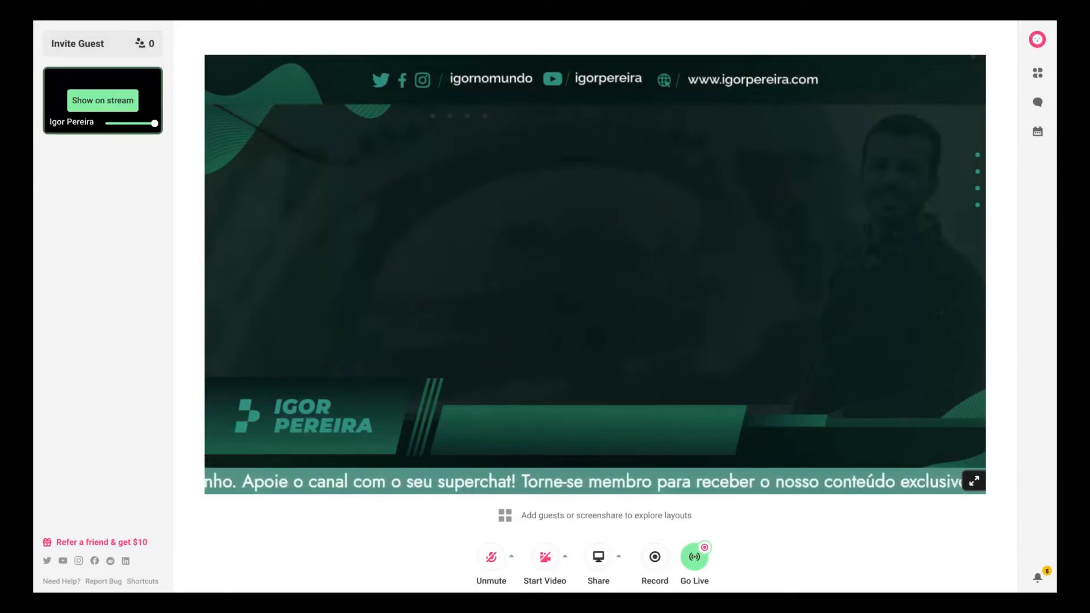
Show the host's feed on stream and switch the camera video on and back off
left_click(102, 100)
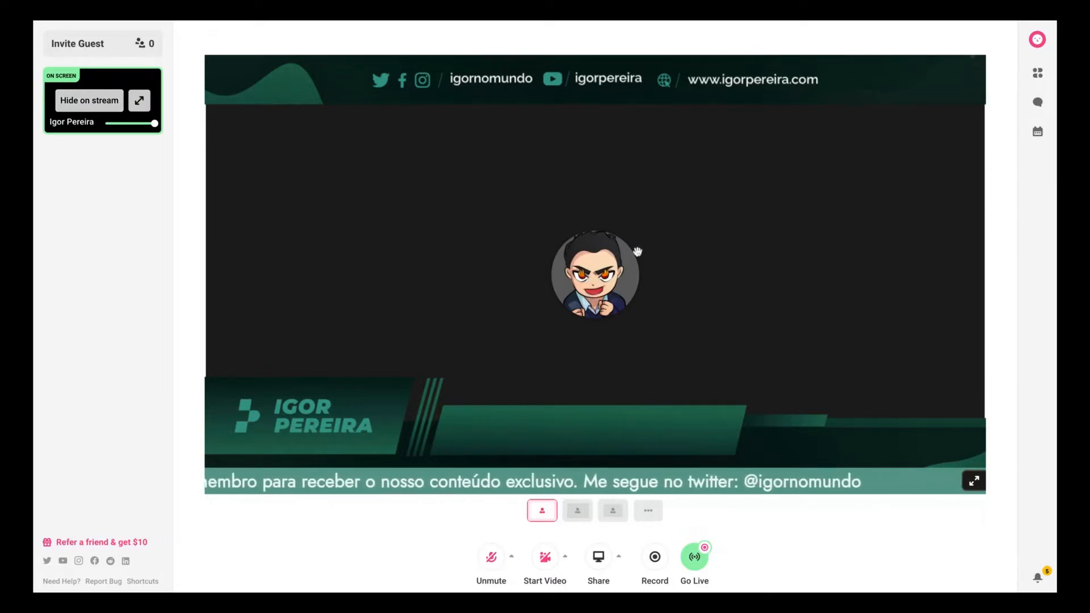
key("shift+v")
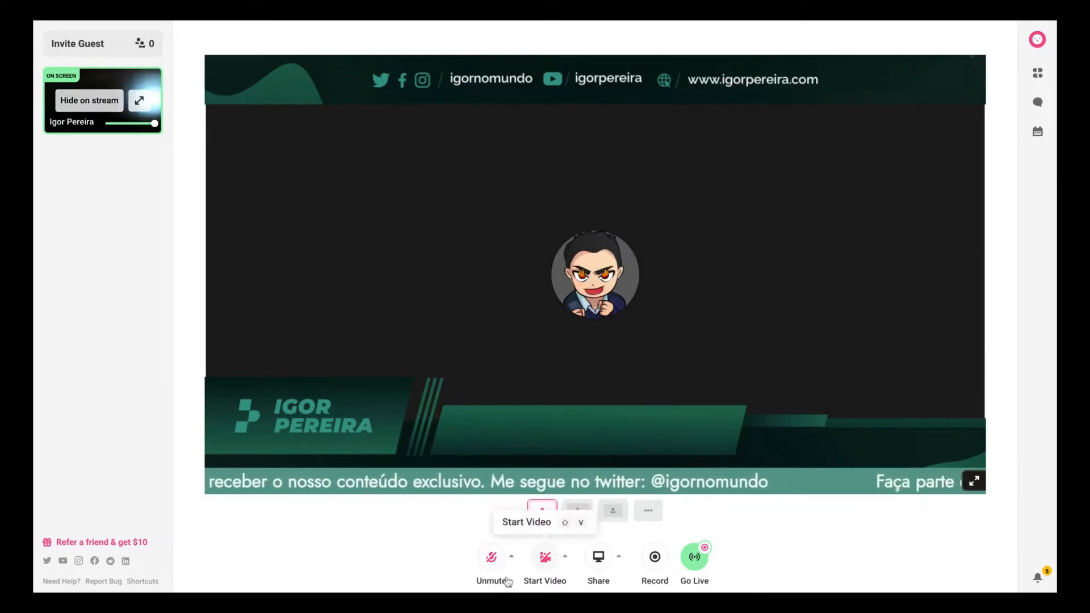
key("shift+v")
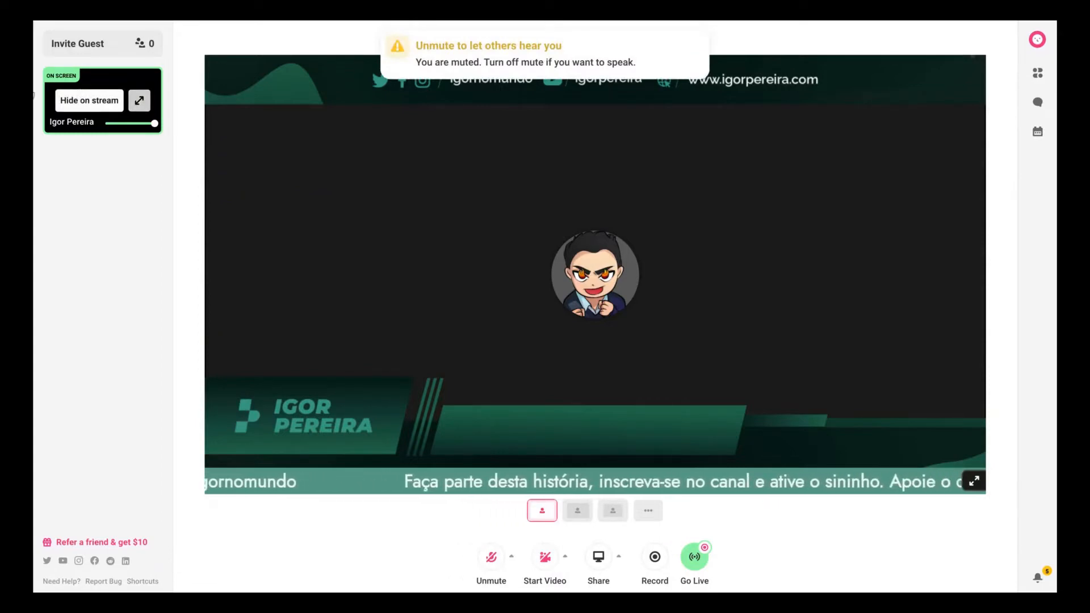
Hide the host's feed and show it on stream again, and turn its spotlight on and off
left_click(89, 100)
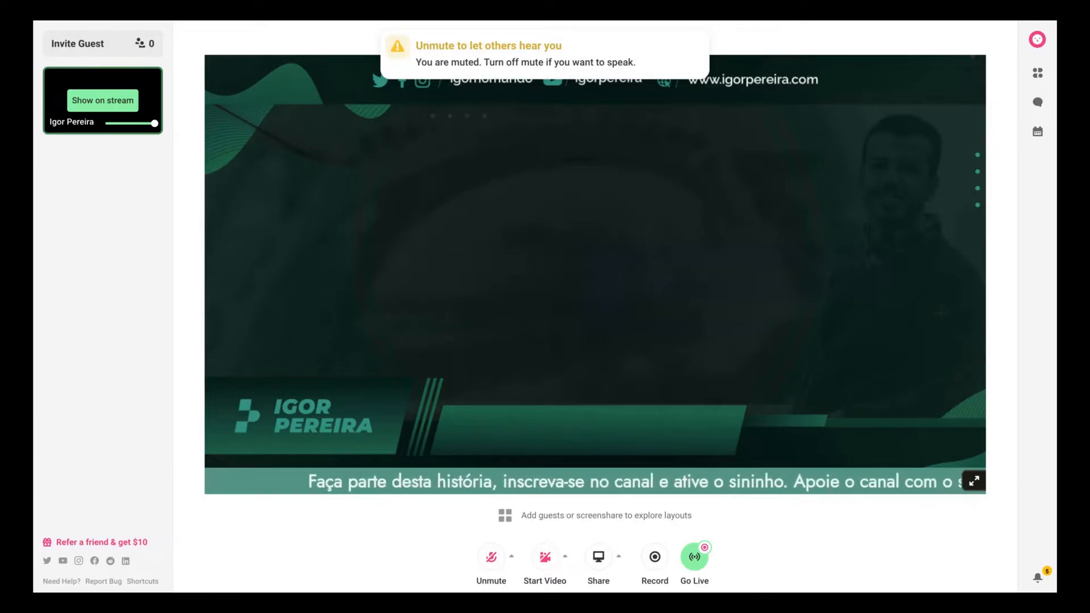
left_click(103, 101)
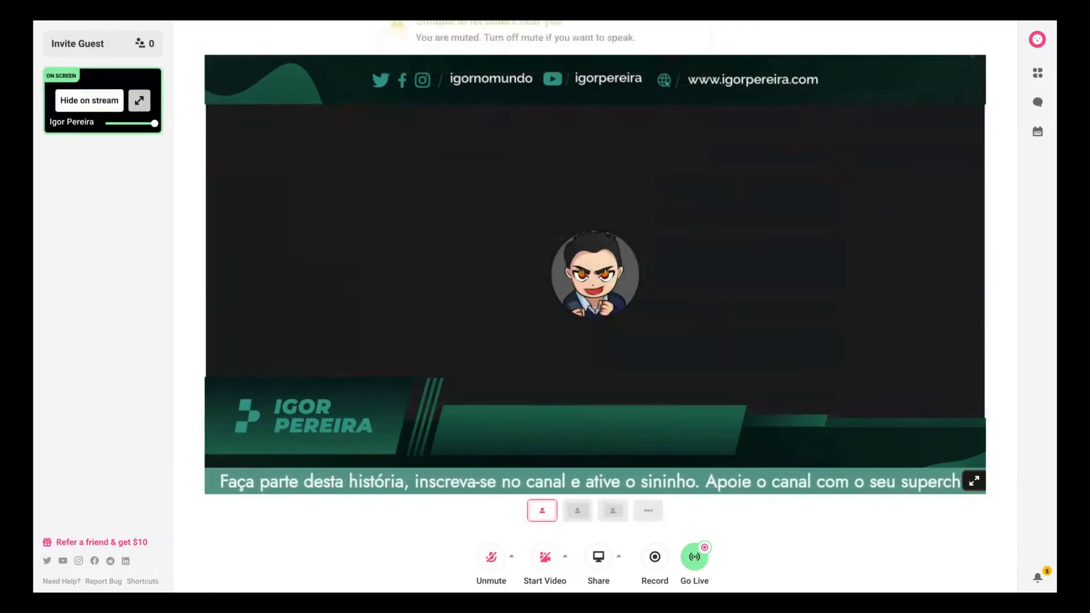
left_click(81, 90)
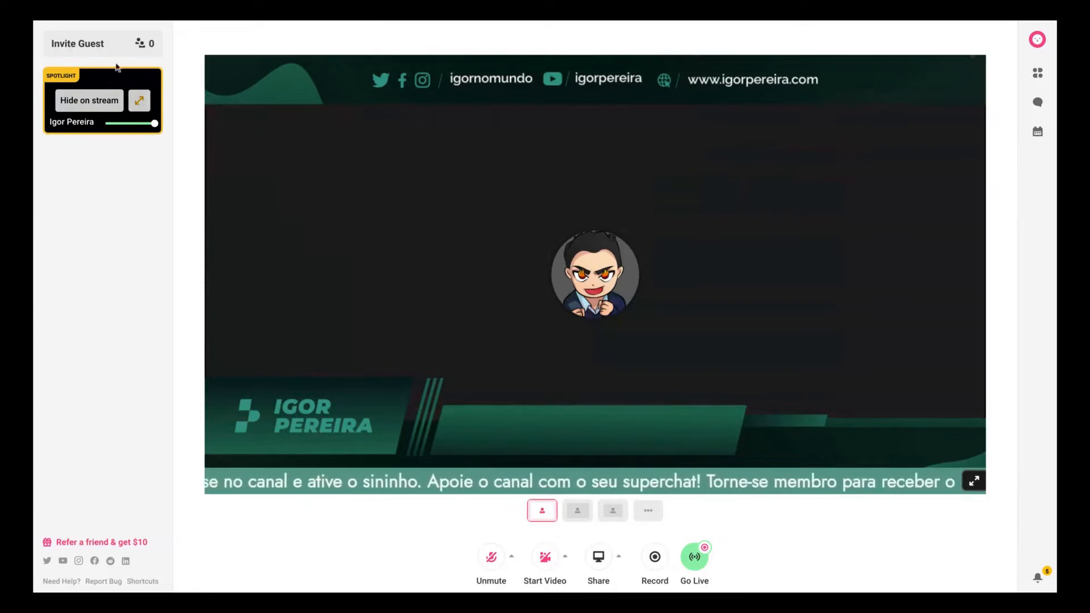
left_click(74, 96)
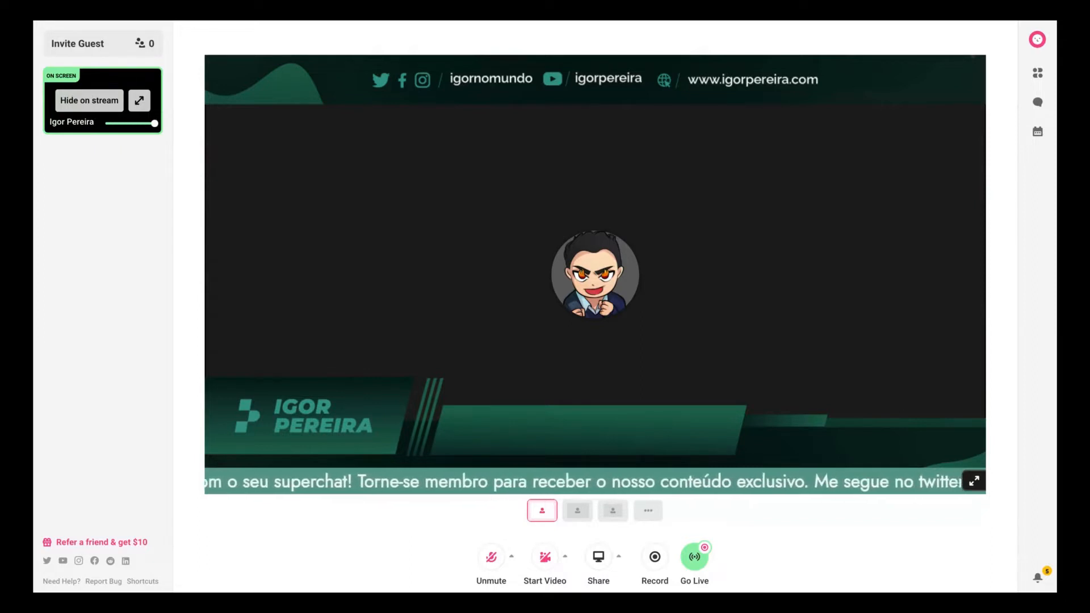
Examine the Share options for screen, video and background audio, including the 1080p and auto-add screen sharing settings
left_click(596, 575)
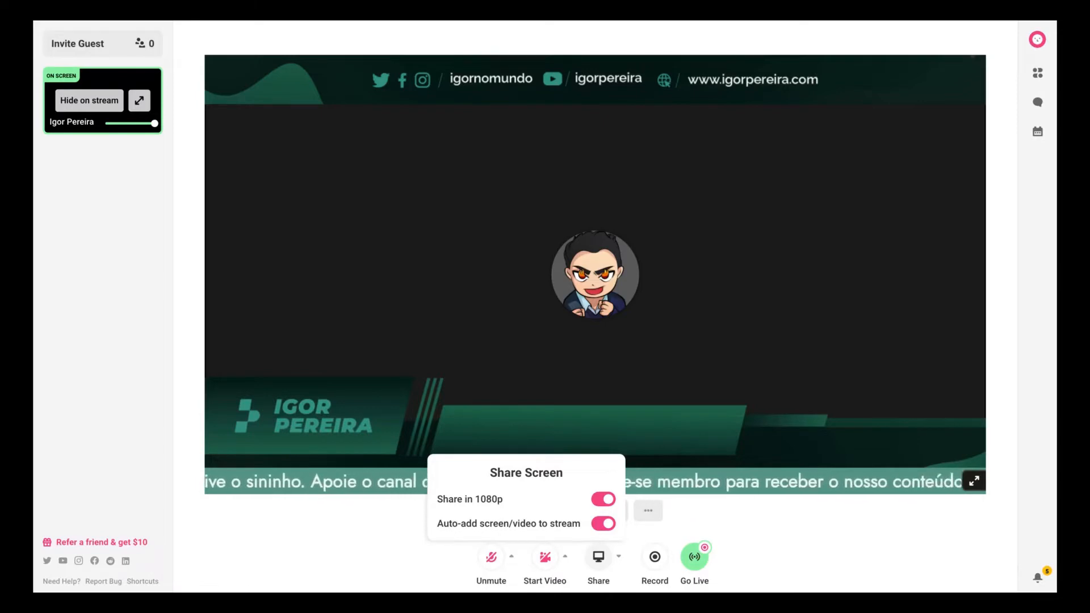
left_click(590, 576)
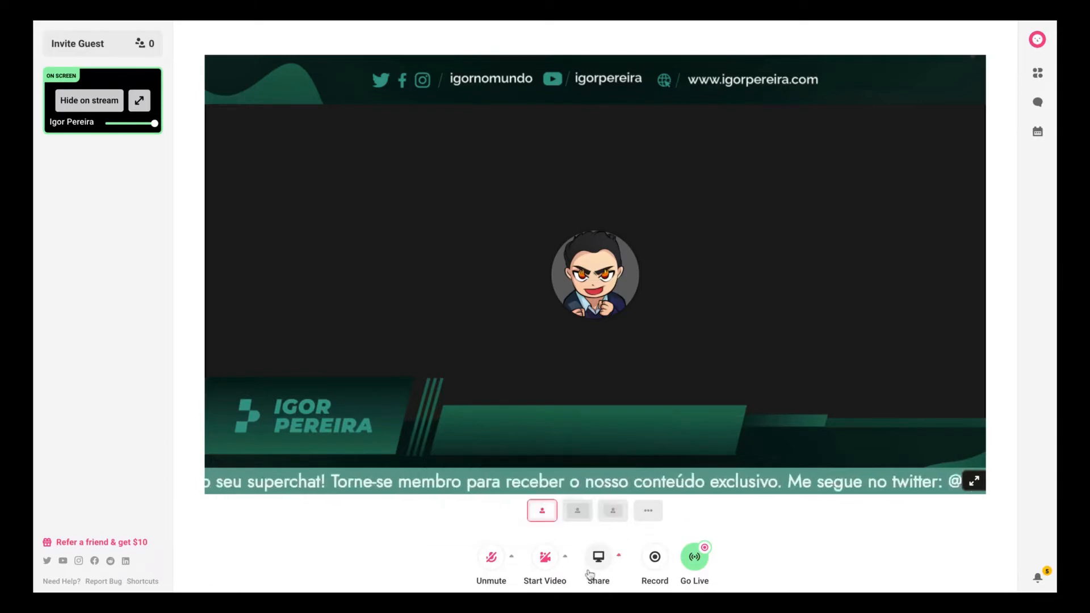
left_click(590, 575)
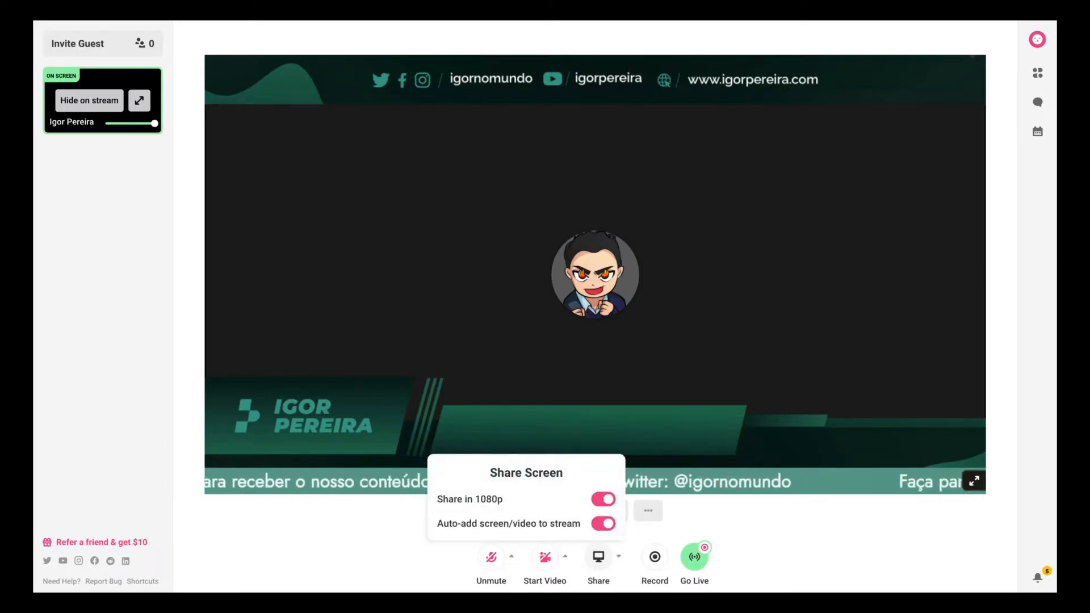
left_click(681, 535)
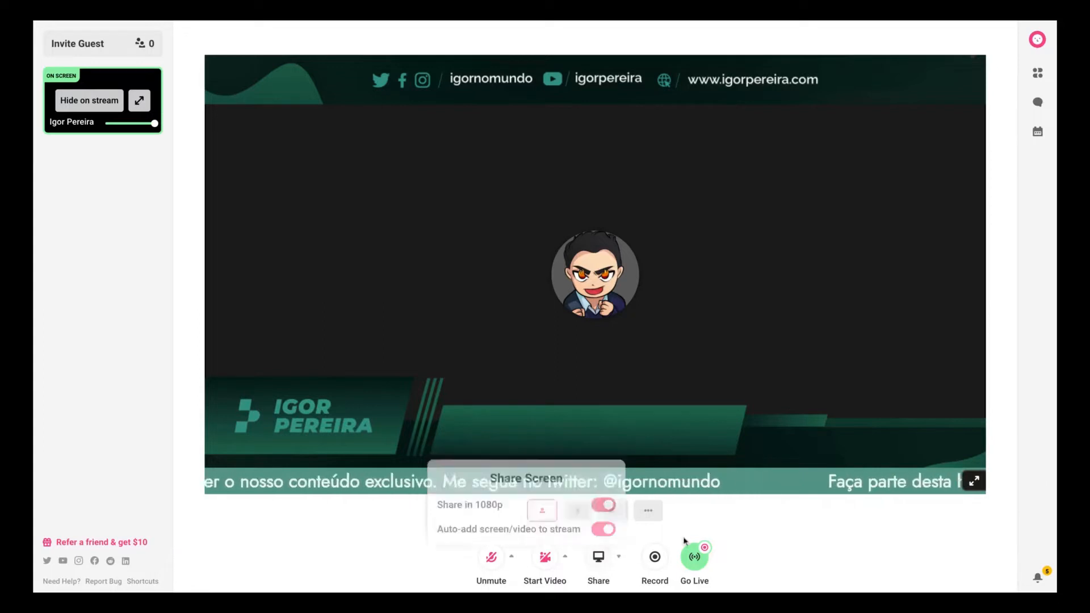
left_click(570, 567)
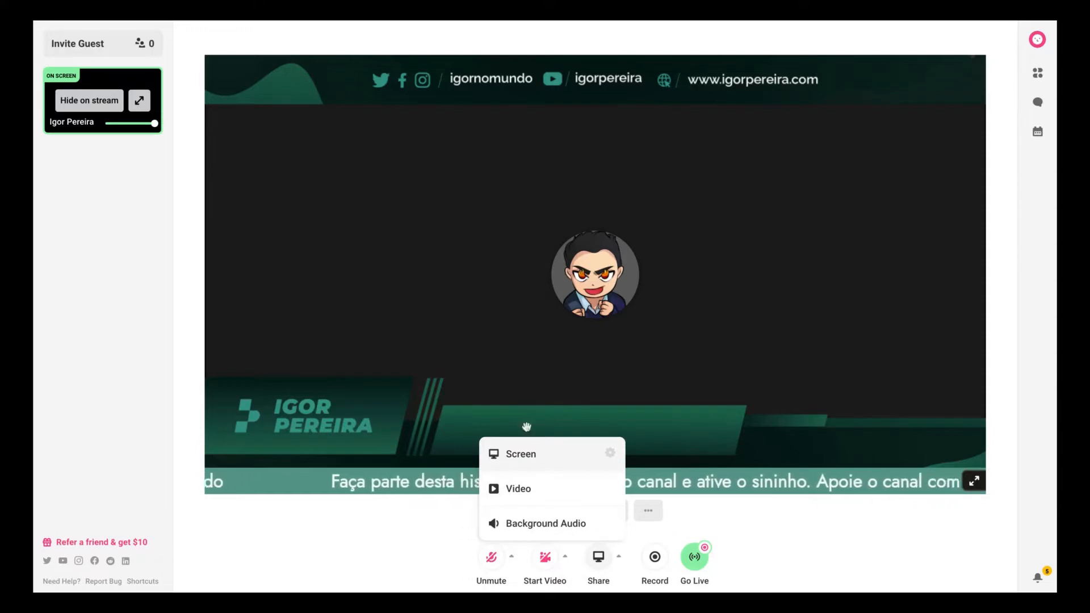
left_click(205, 551)
Remove the host's feed from the stream and put it back on screen
left_click(89, 101)
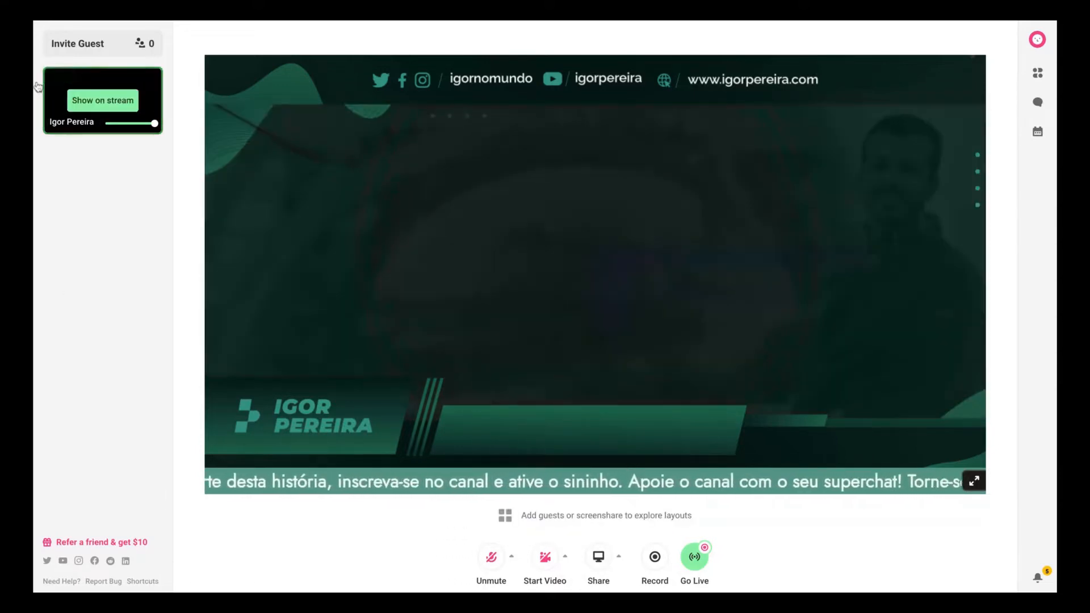
left_click(102, 100)
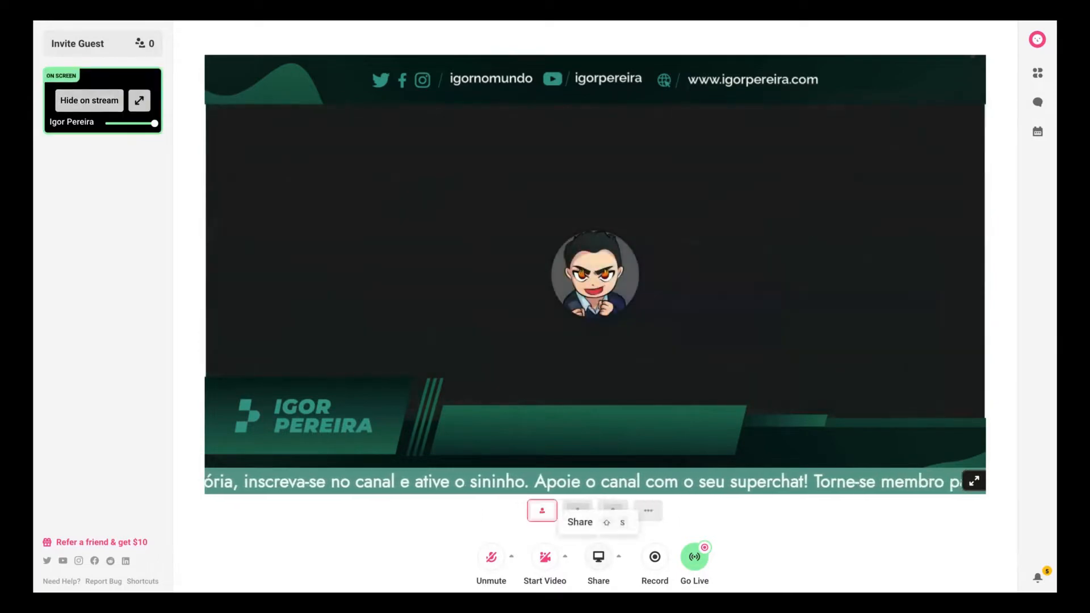
Share the screen with the XML - HTML Sitemap settings page to the stream
mouse_move(596, 582)
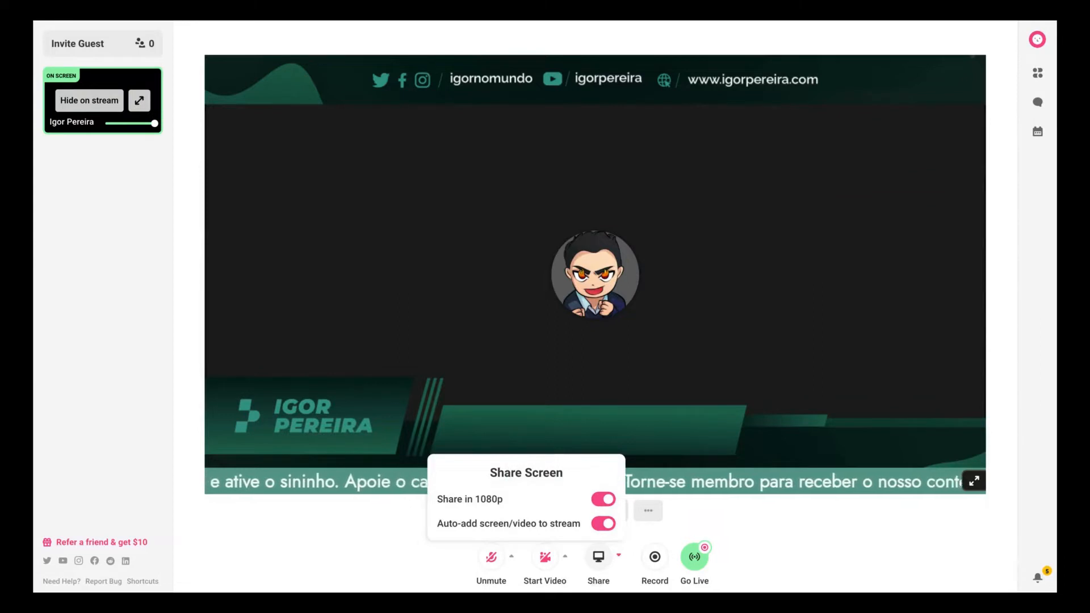
left_click(595, 562)
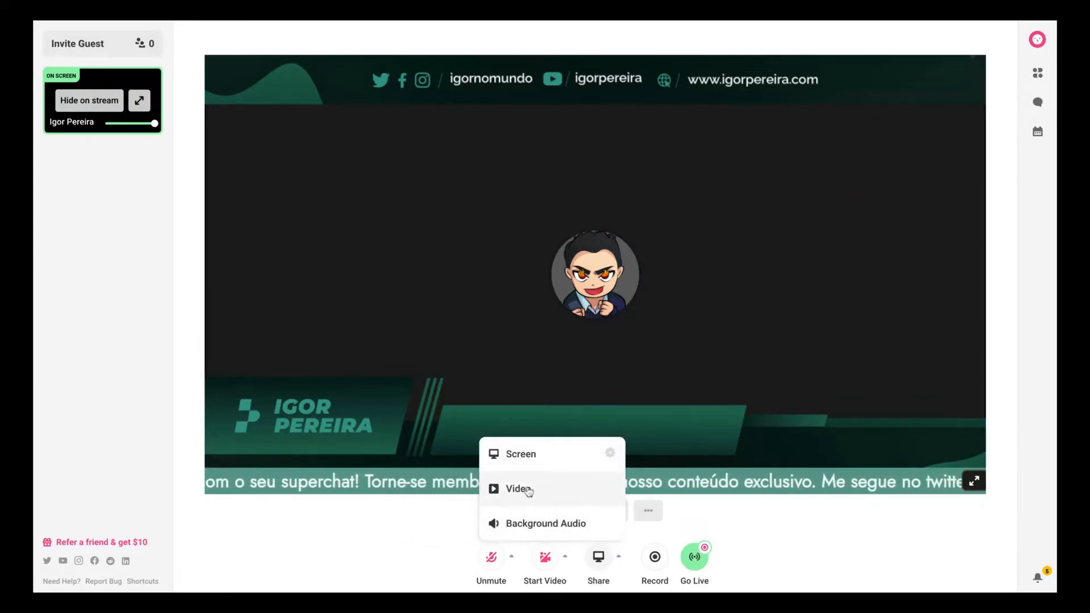
left_click(74, 253)
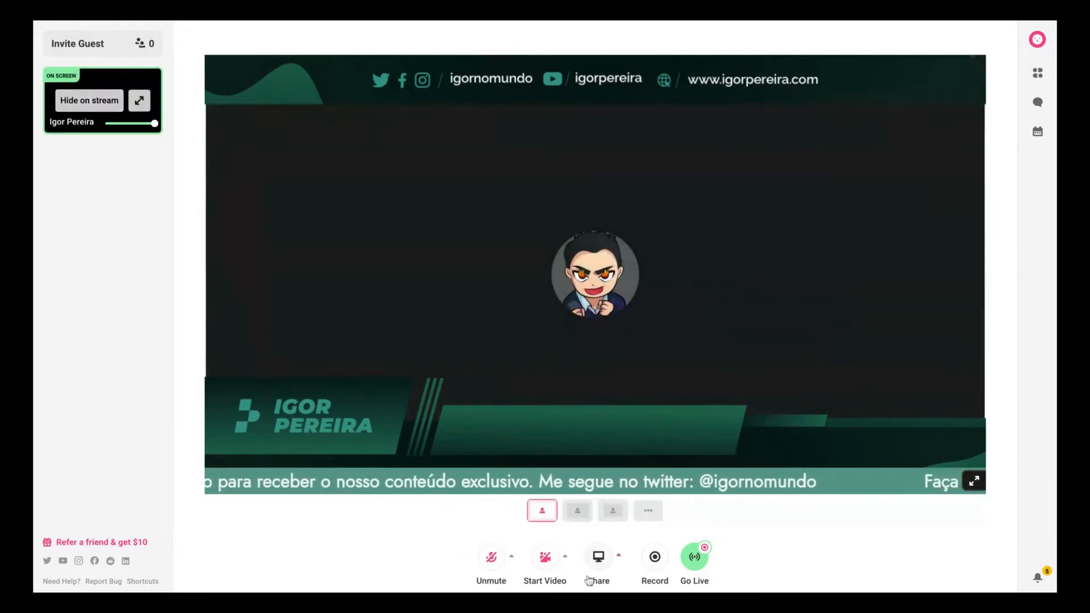
left_click(598, 557)
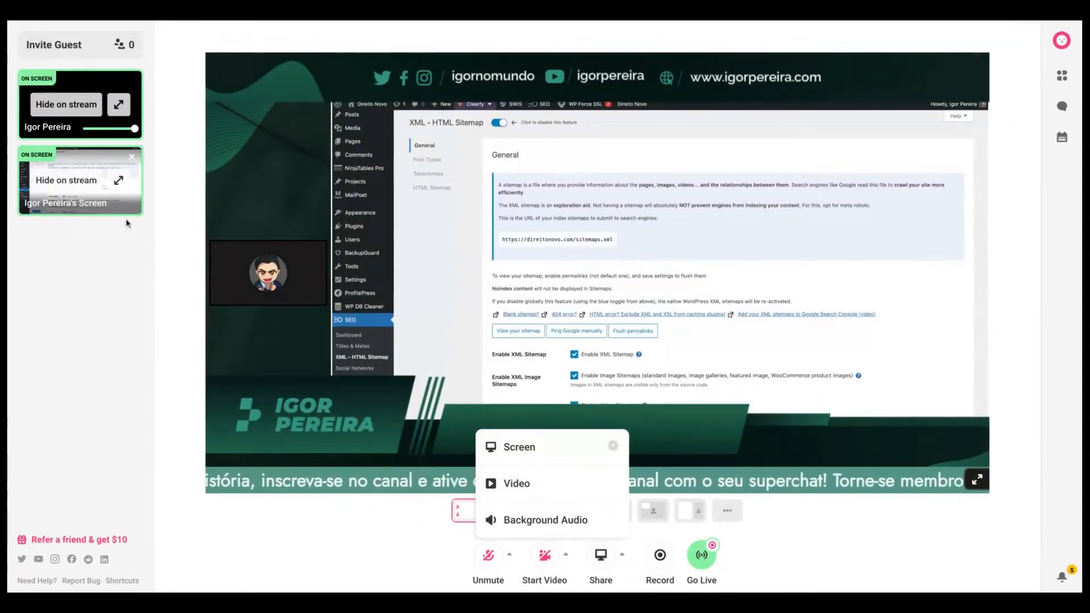
Dismiss the share options and hide the shared screen from the stream
left_click(84, 275)
left_click(55, 181)
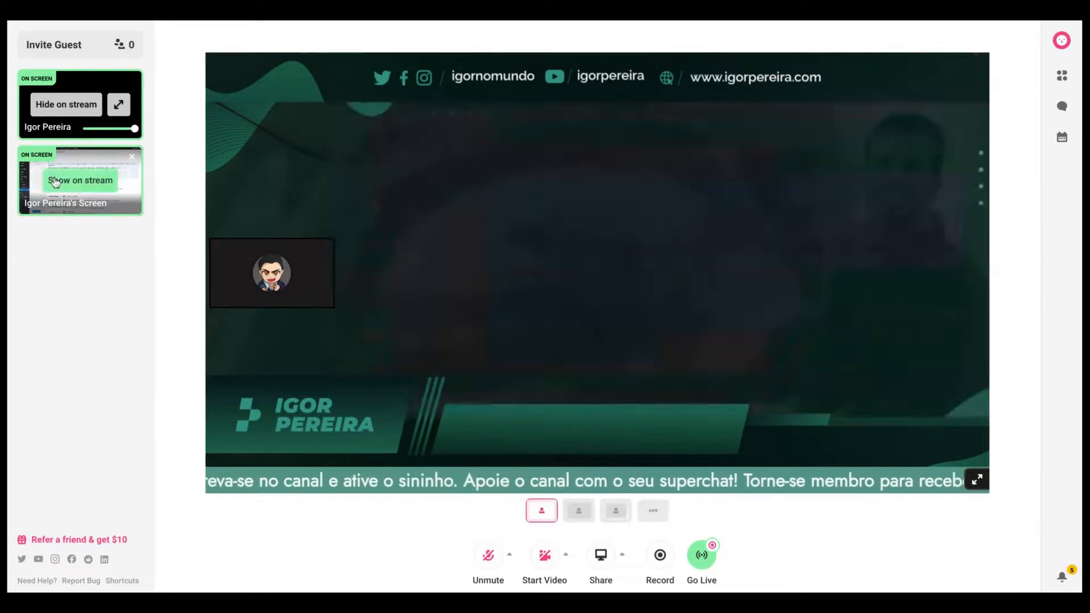
Show the shared screen on the stream and hide it again
left_click(55, 181)
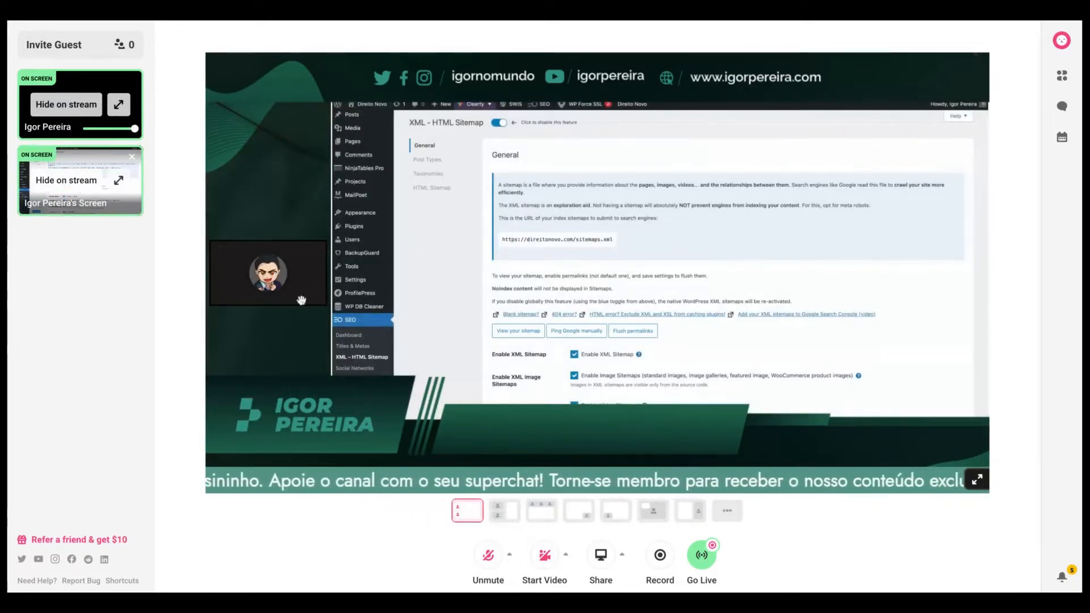
left_click(48, 185)
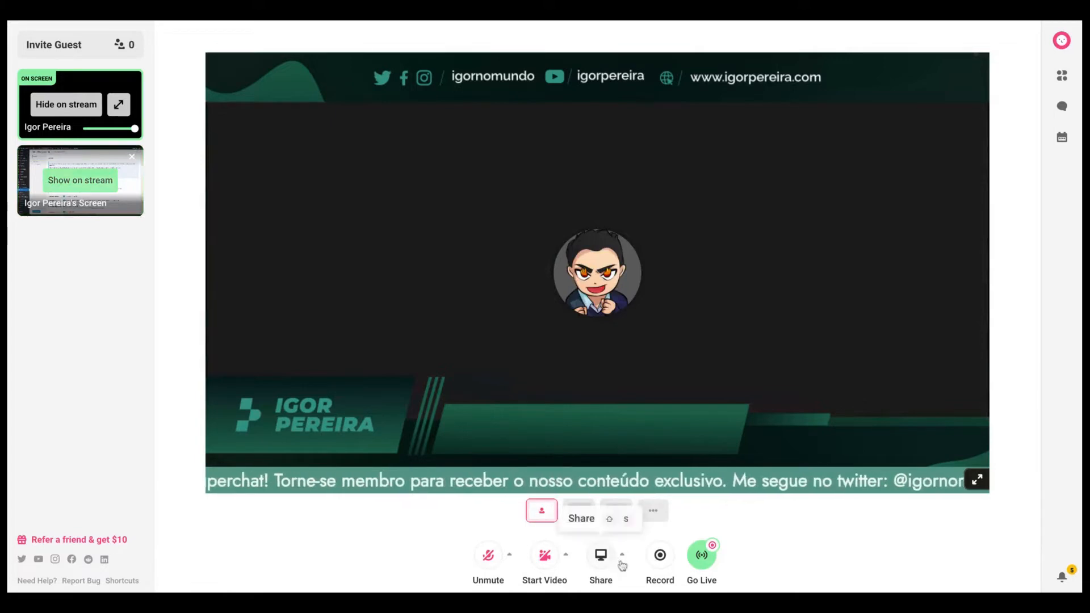
Review the screen sharing settings and the available share sources, and dismiss them
mouse_move(601, 556)
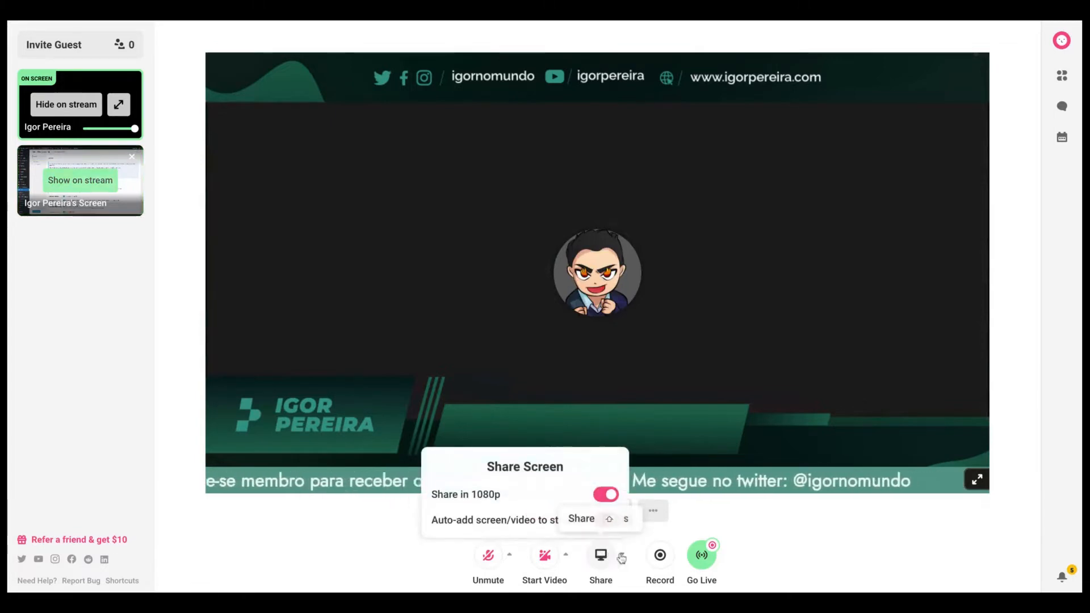
left_click(593, 559)
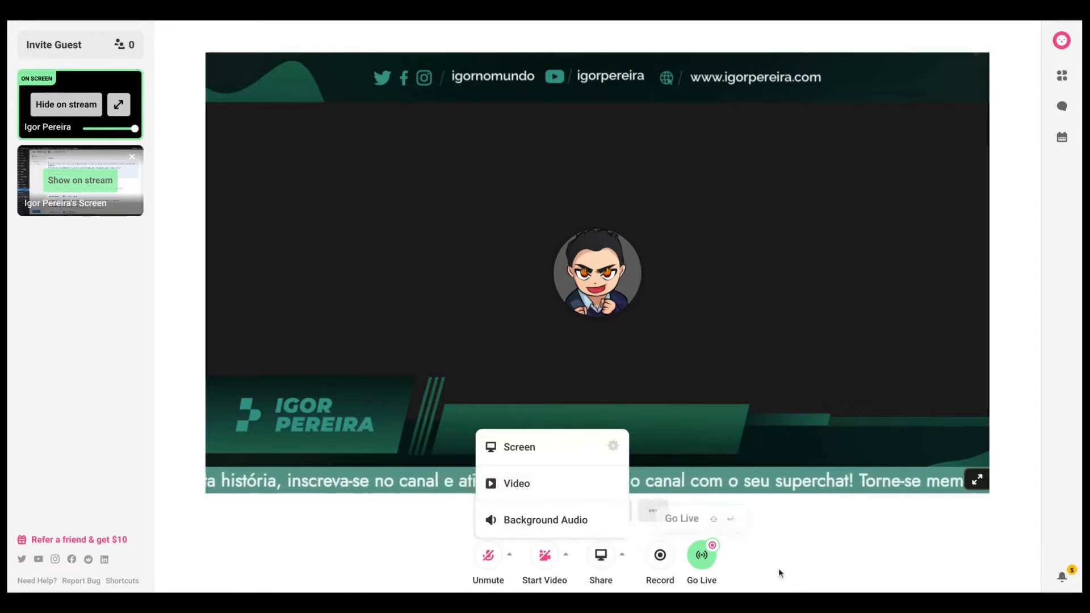
left_click(763, 555)
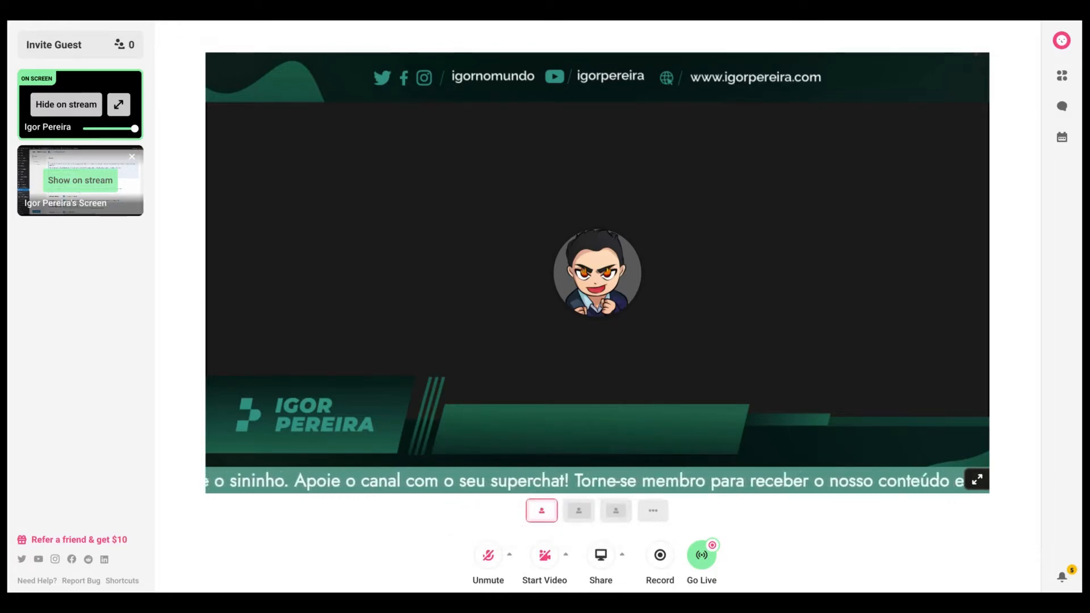
Add the mystery-theatre-yeti audio file to the studio as background audio
left_click(623, 556)
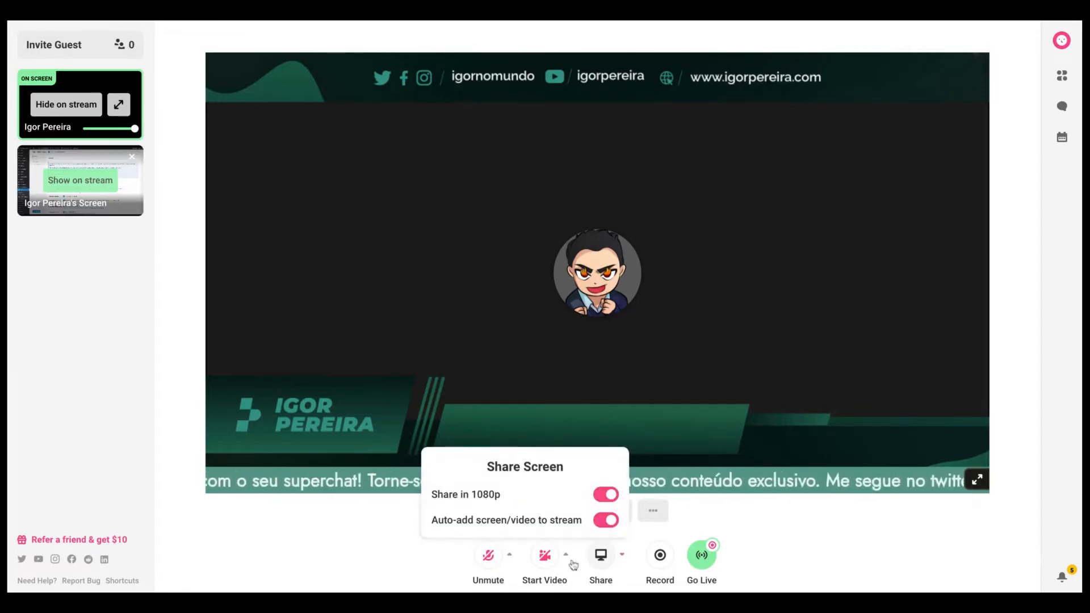
left_click(601, 555)
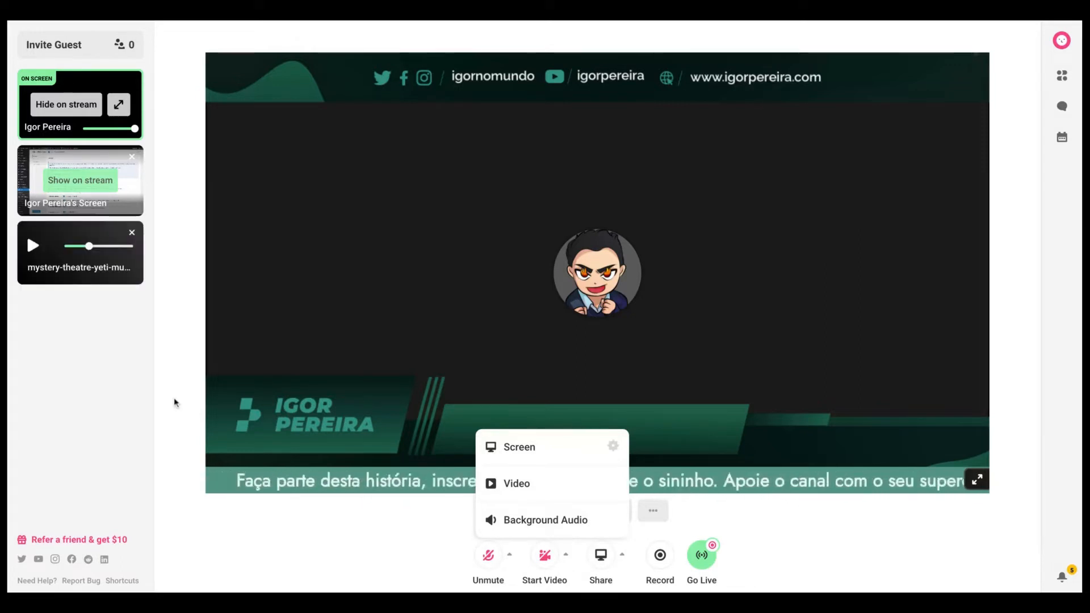
left_click(175, 399)
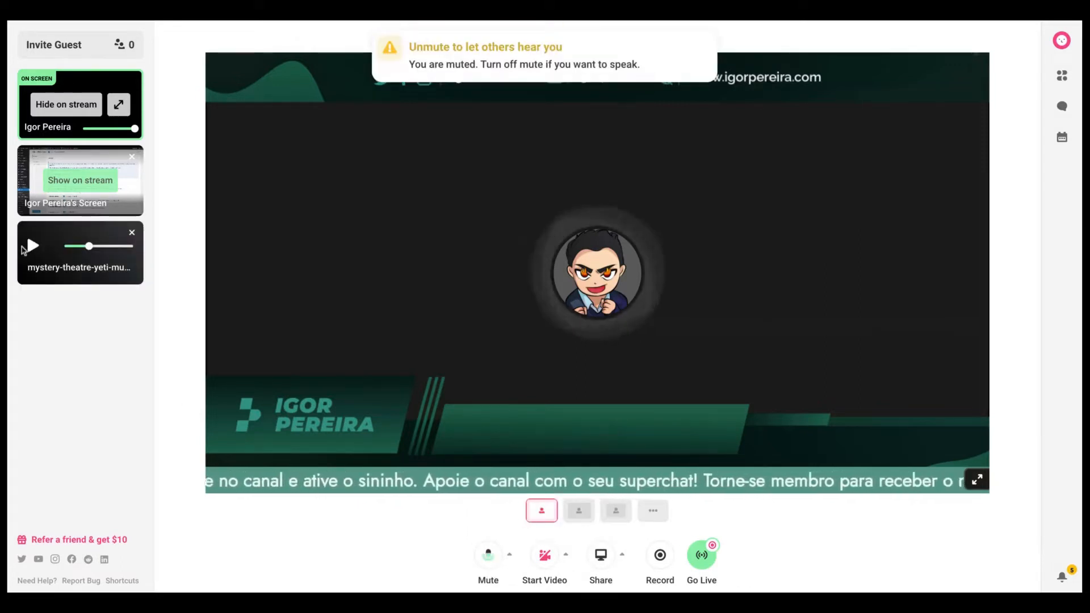
Mute the microphone and play the background audio track, raising its volume slightly before stopping it
left_click(488, 559)
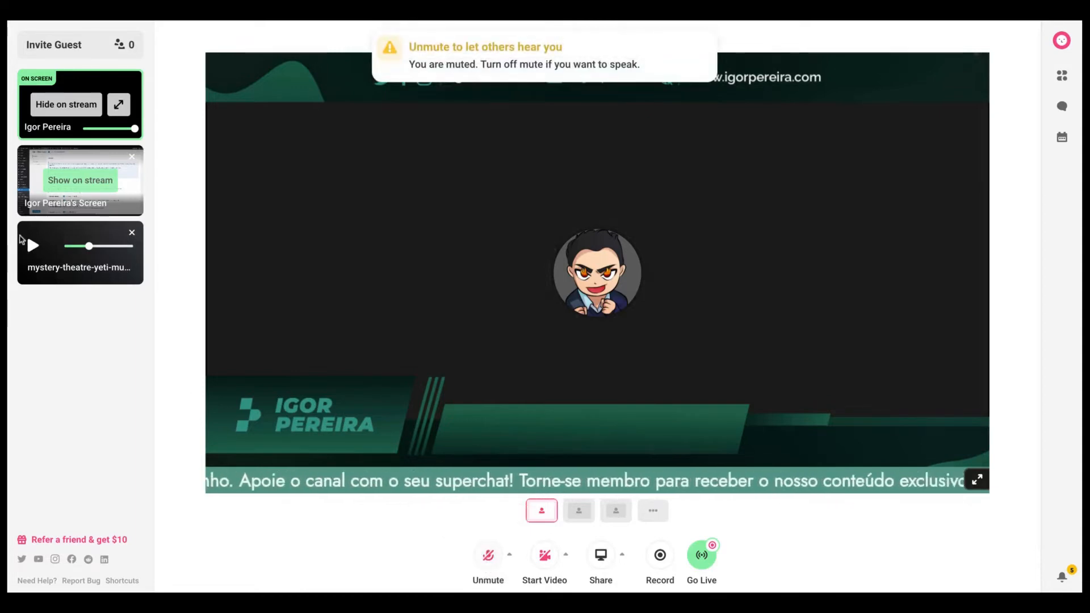
left_click(20, 249)
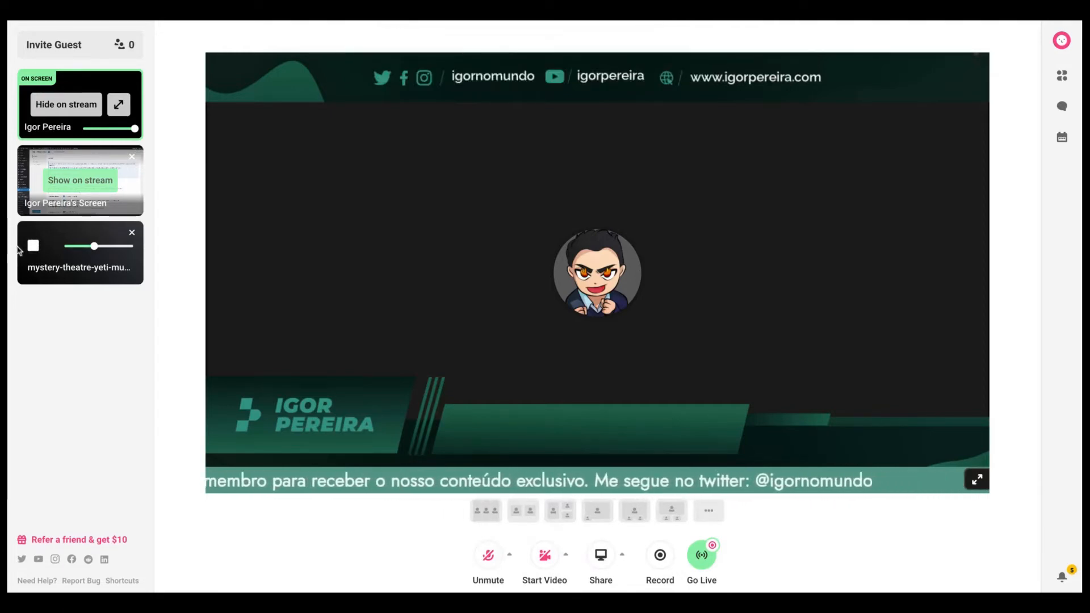
left_click(33, 245)
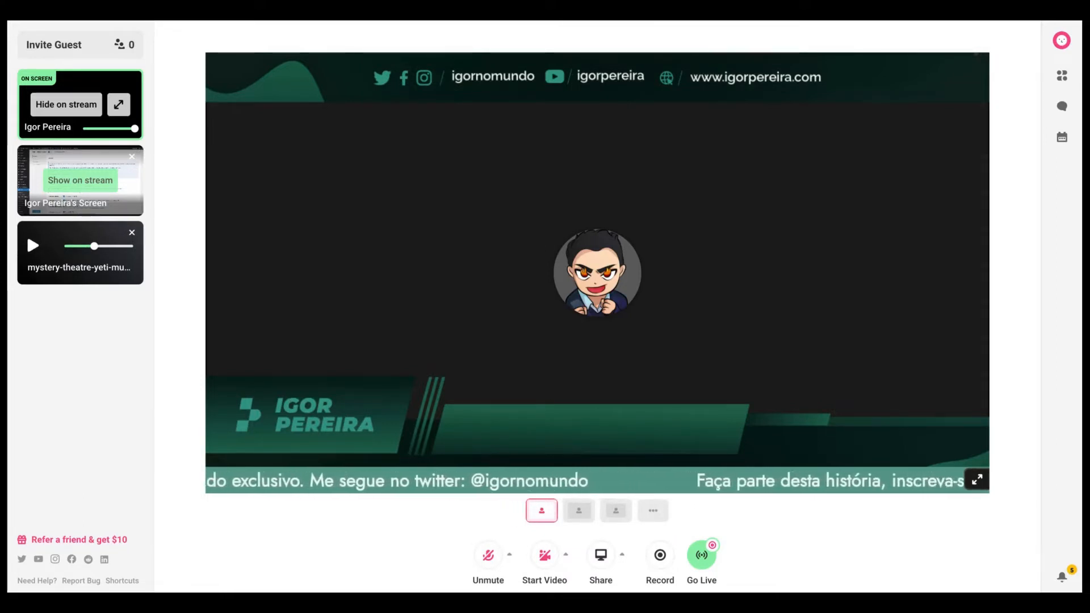
Put the shared screen on the stream and try the side-by-side, overlay and tall-camera layouts
left_click(52, 181)
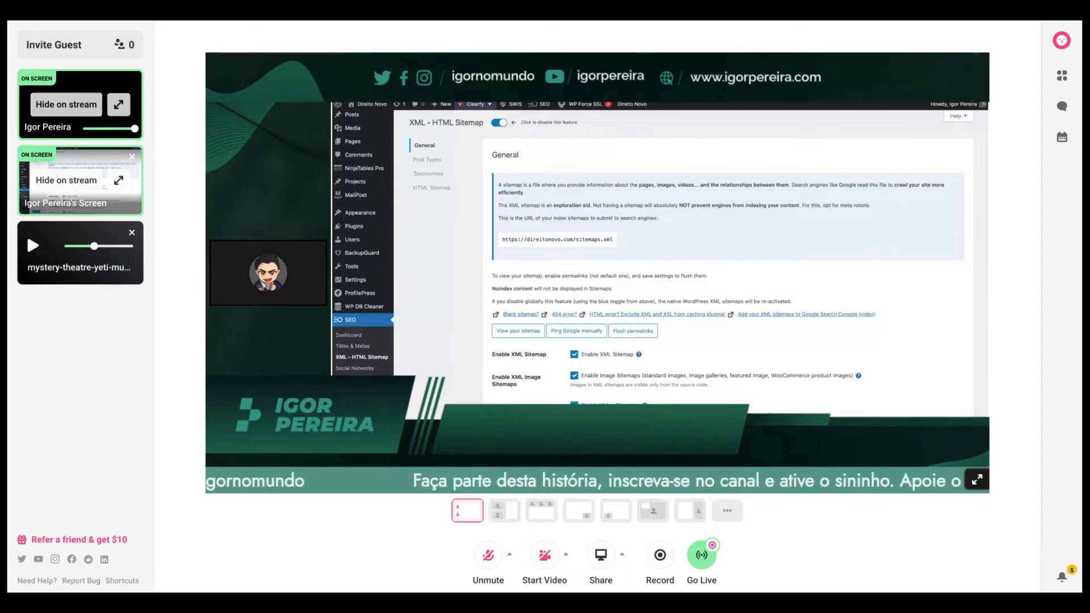
left_click(497, 516)
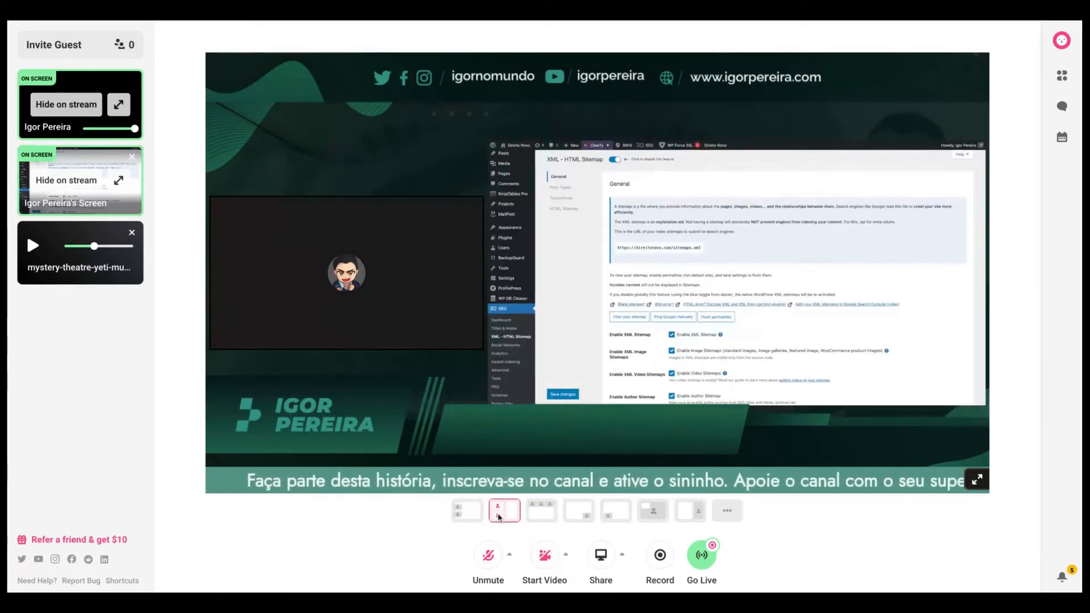
left_click(541, 518)
left_click(690, 512)
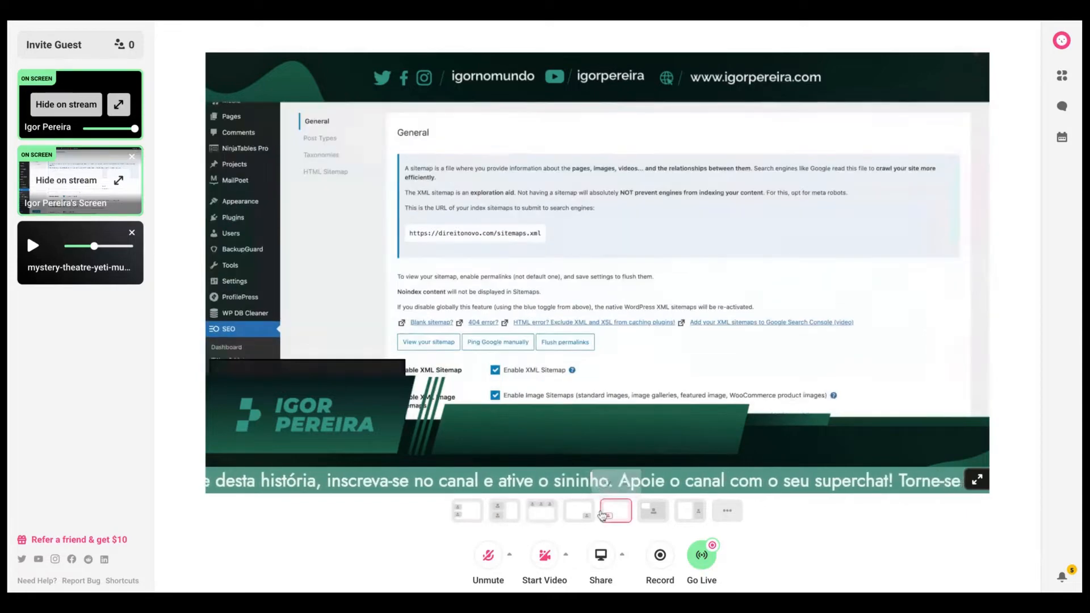
View the additional layouts, restore the small-camera layout beside the shared screen, and hide that screen from the stream
left_click(728, 511)
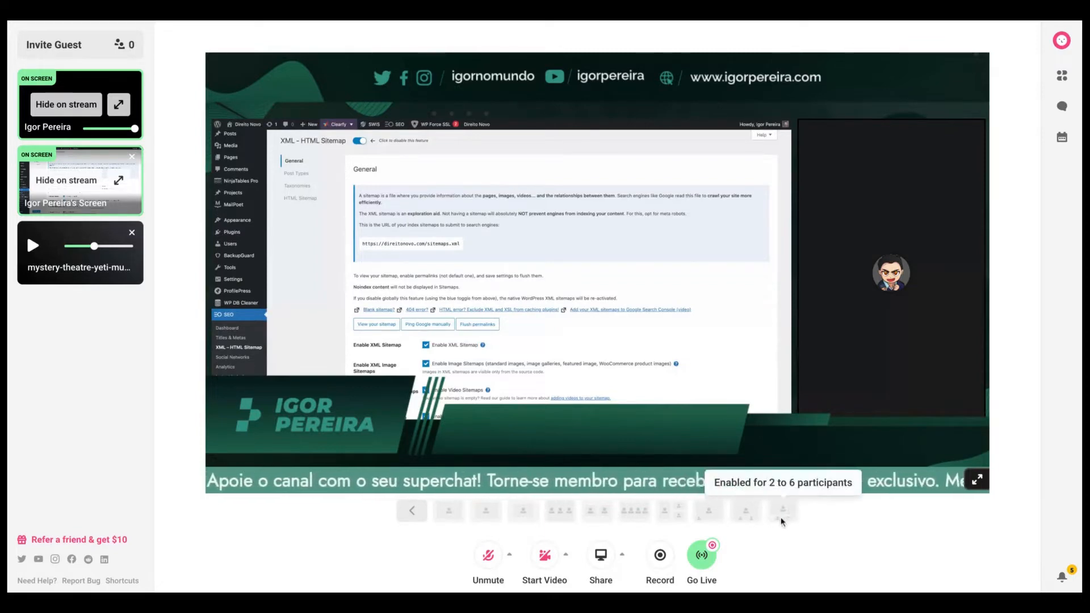
left_click(400, 520)
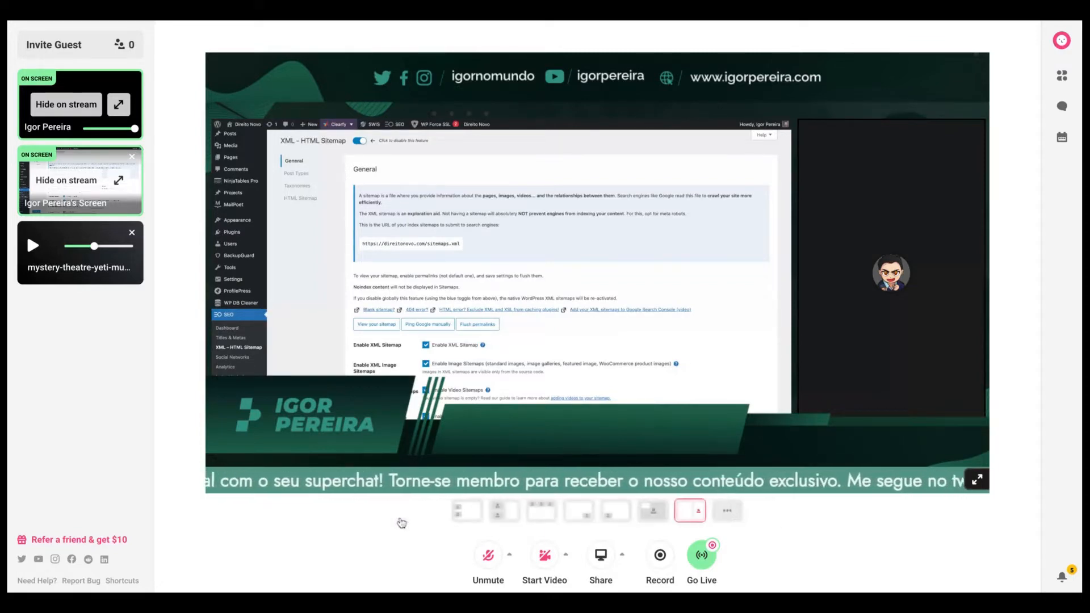
left_click(467, 514)
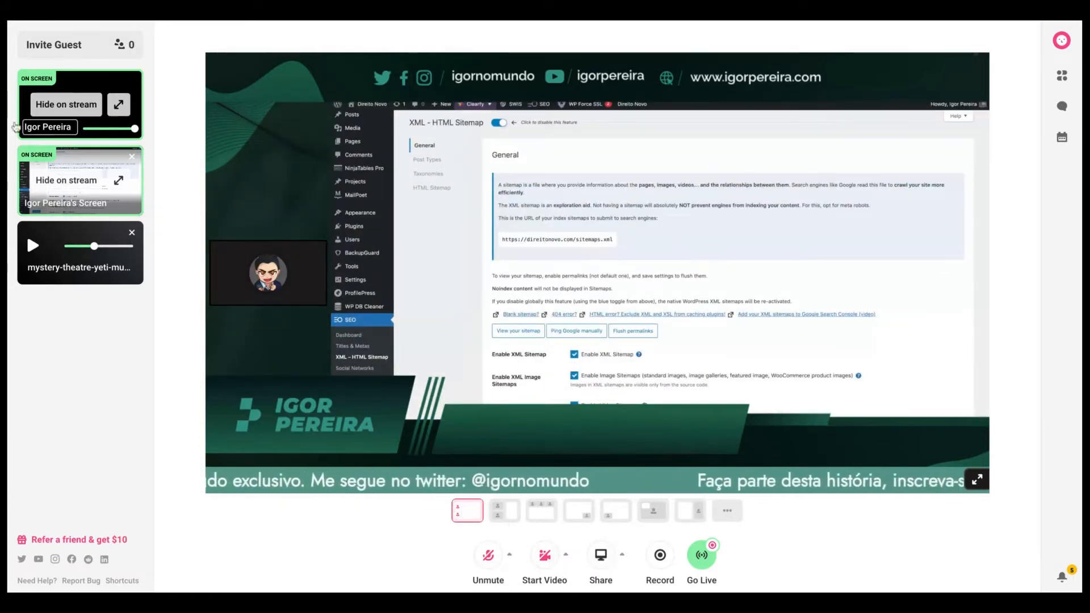
left_click(64, 182)
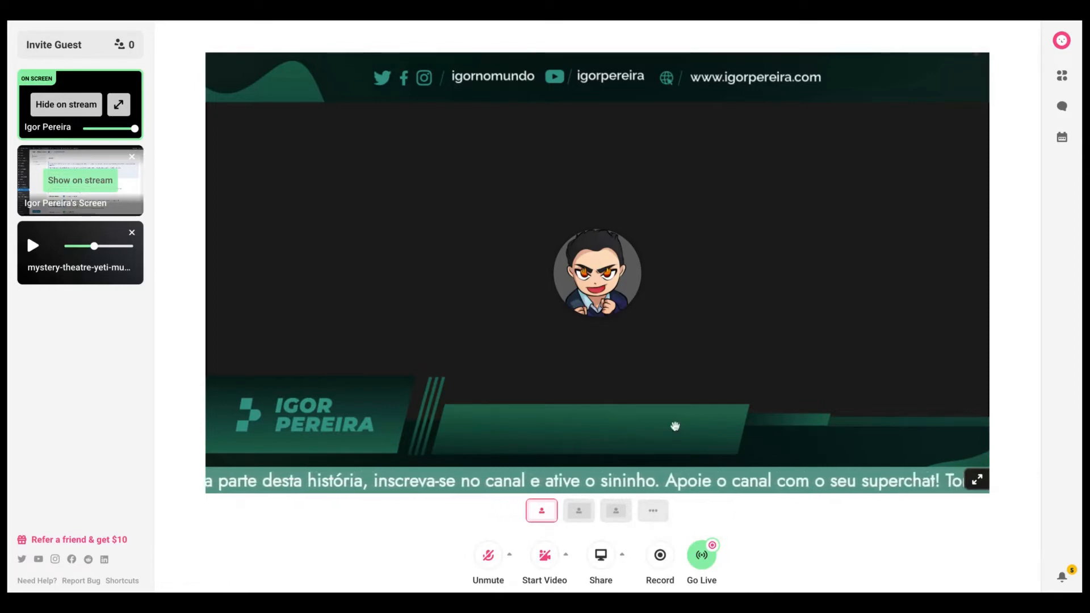
Open the studio customization options and check the available profiles for the Default Profile
left_click(1063, 75)
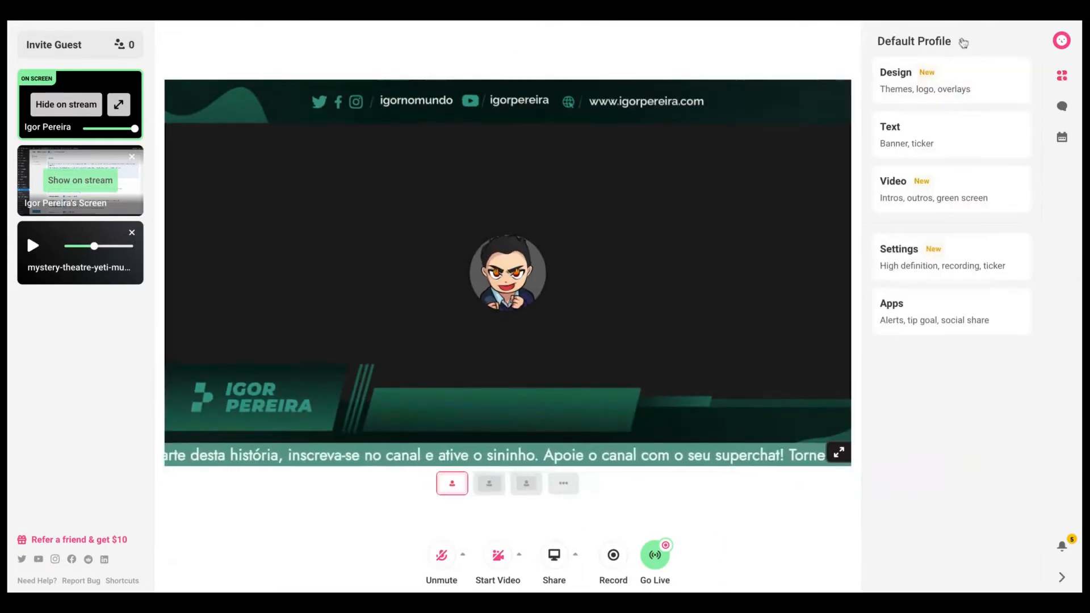
left_click(963, 42)
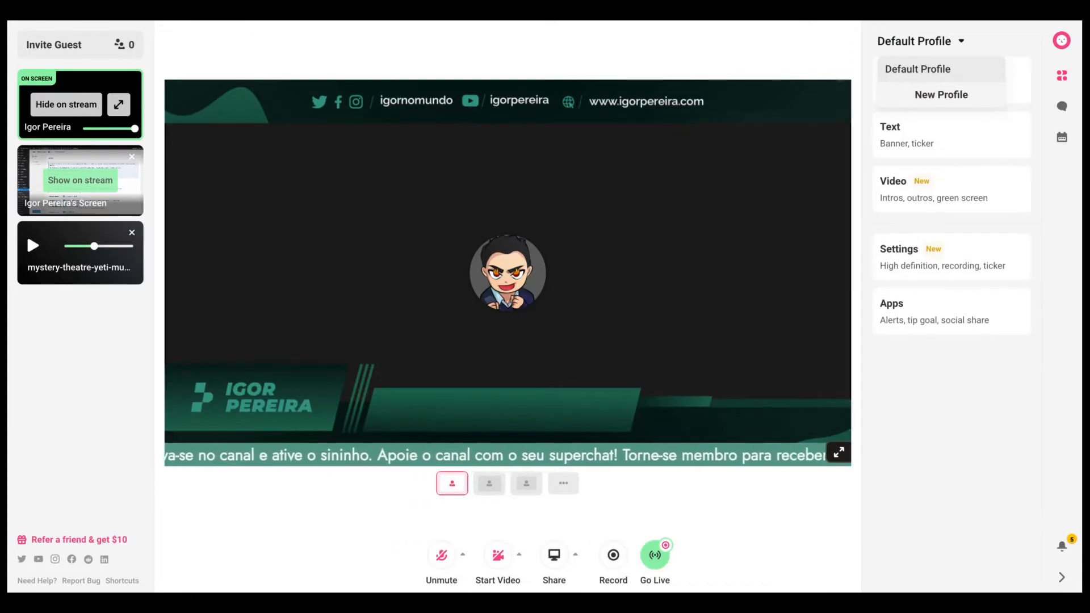
left_click(961, 42)
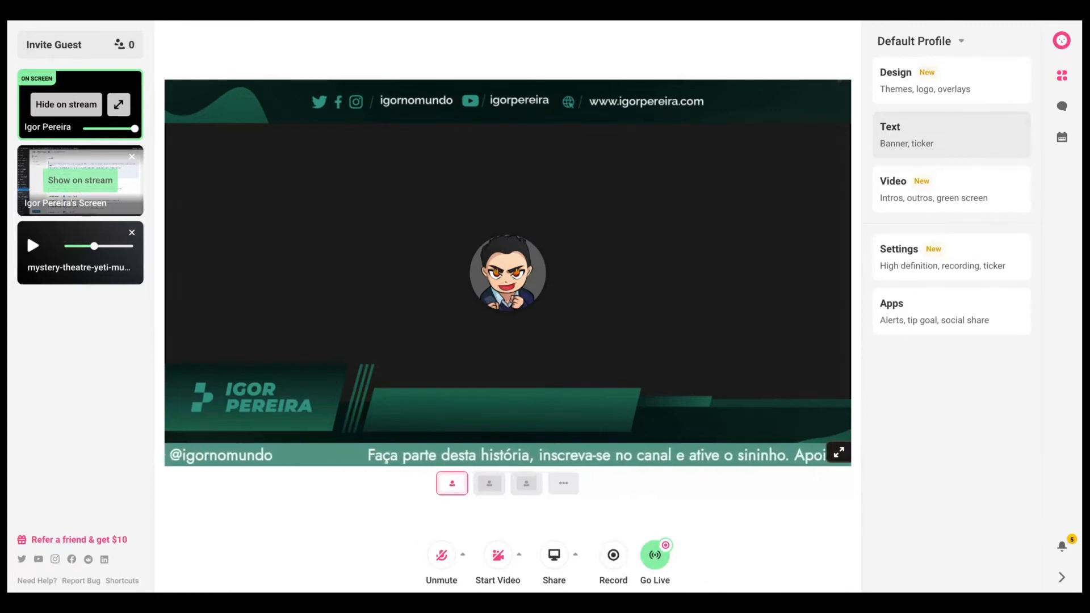
Browse the first three pages of the full theme gallery in the Design settings and close it
left_click(953, 80)
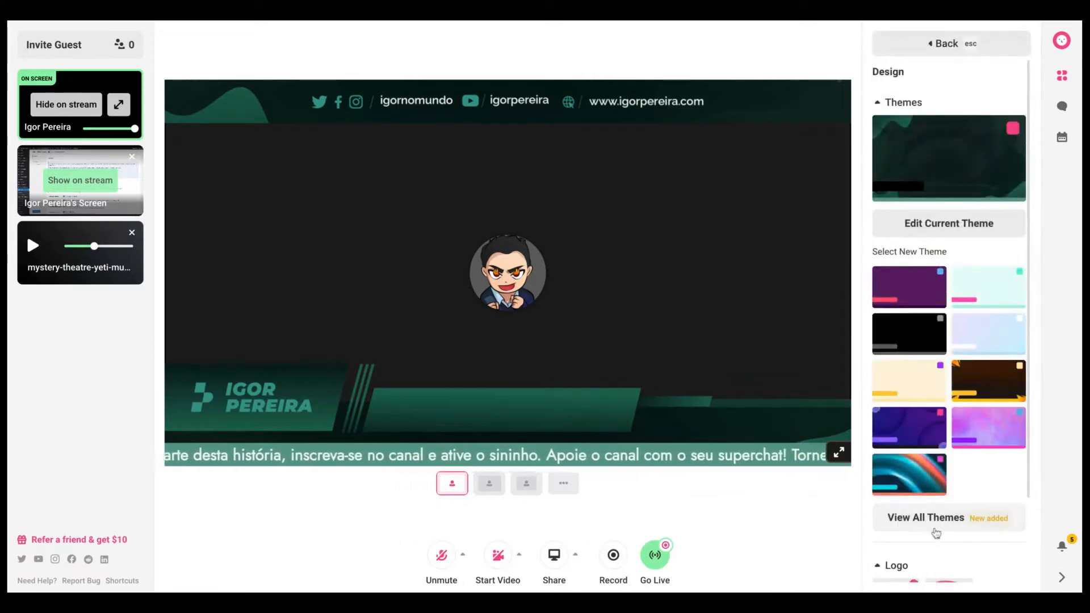
left_click(966, 524)
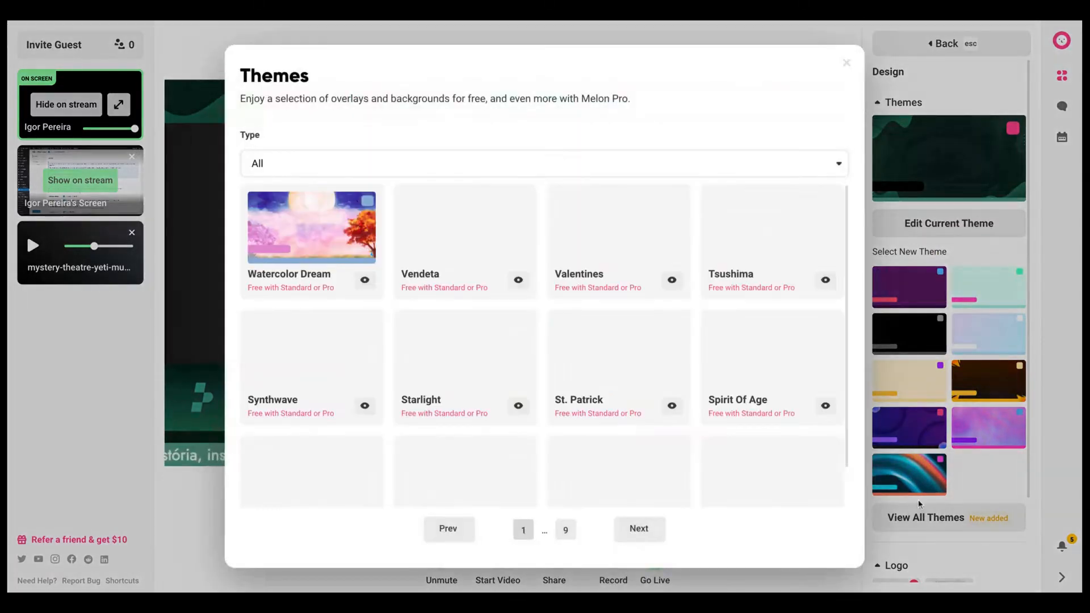
scroll(709, 434, "down", 1)
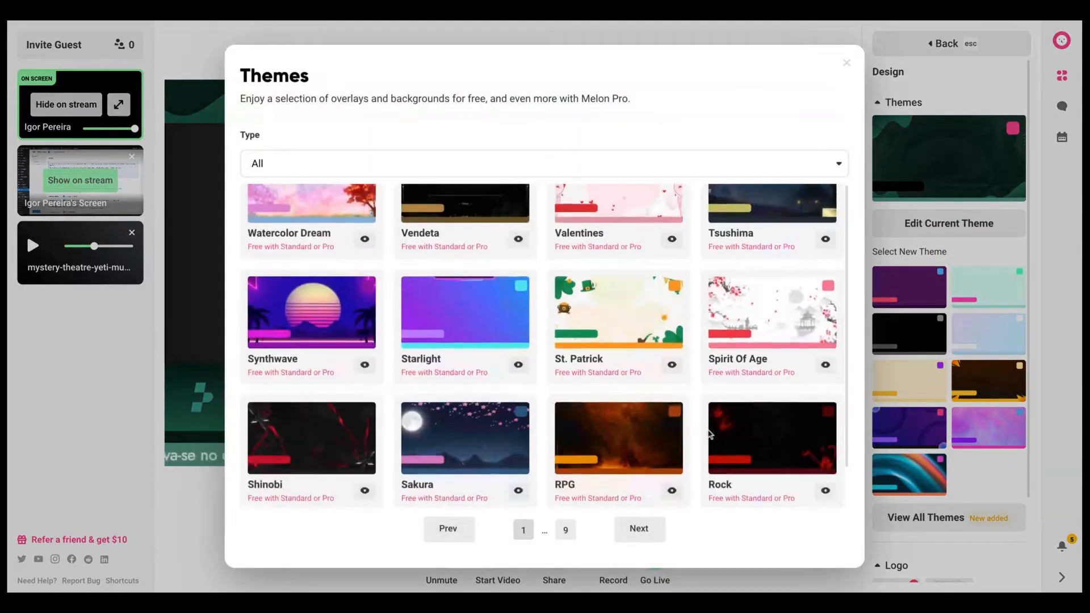
scroll(710, 434, "up", 1)
scroll(710, 435, "down", 1)
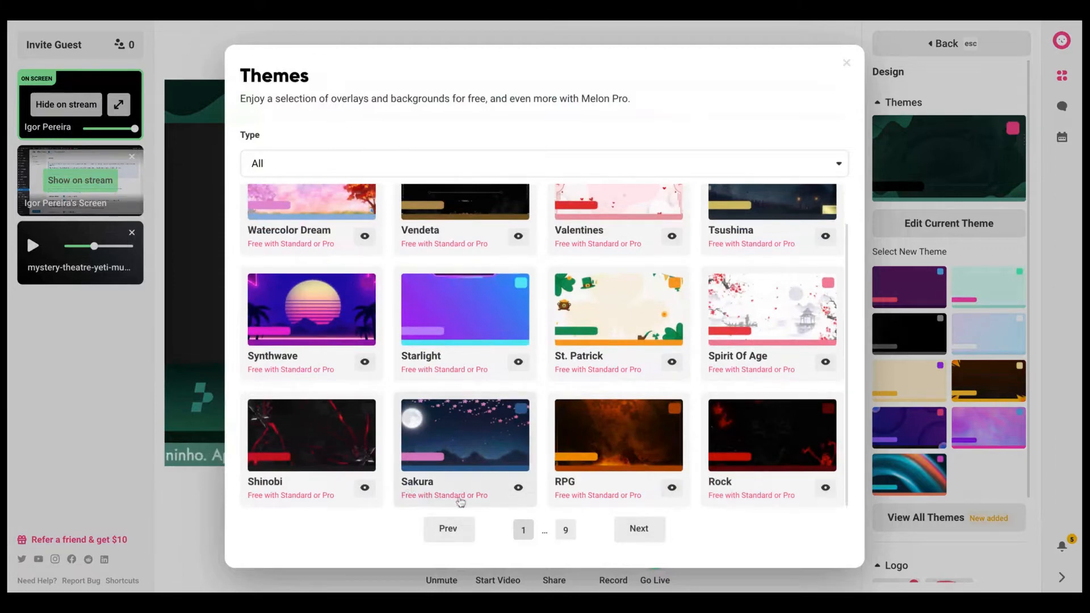
left_click(623, 536)
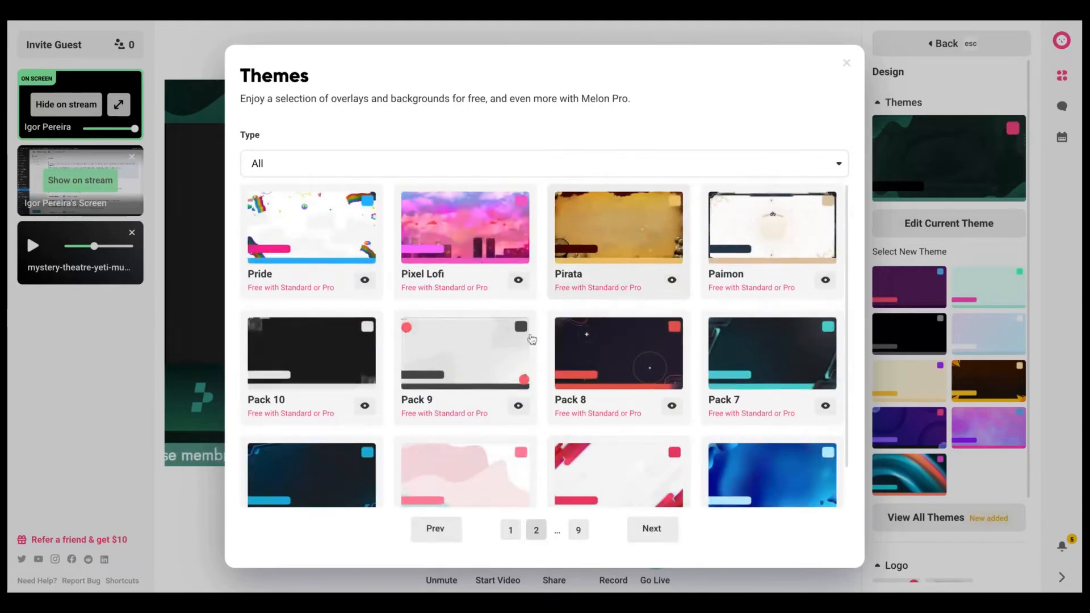
scroll(531, 339, "down", 1)
left_click(659, 537)
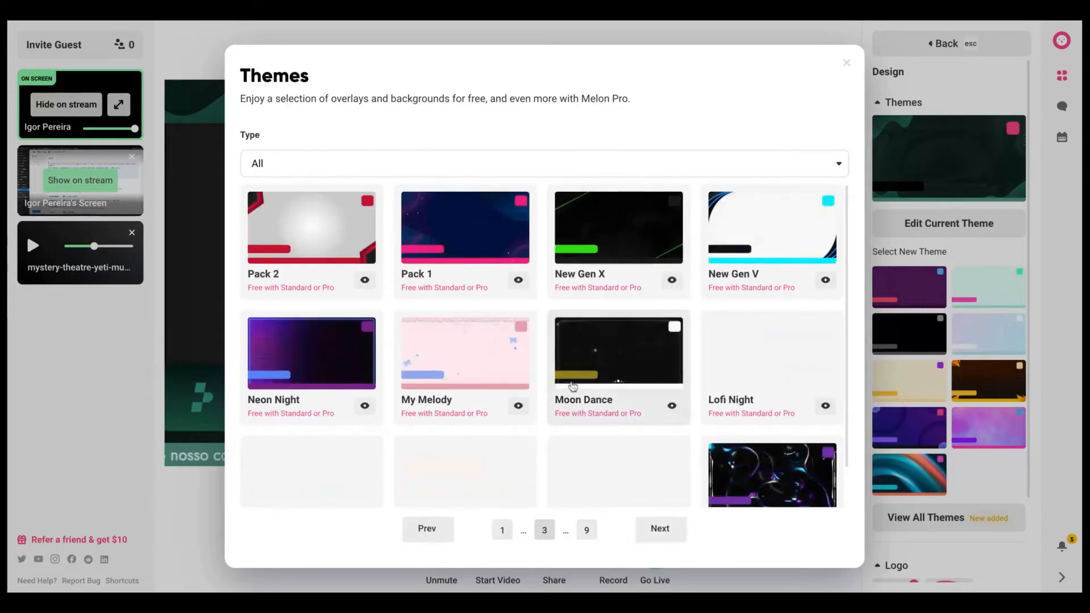
scroll(572, 386, "down", 1)
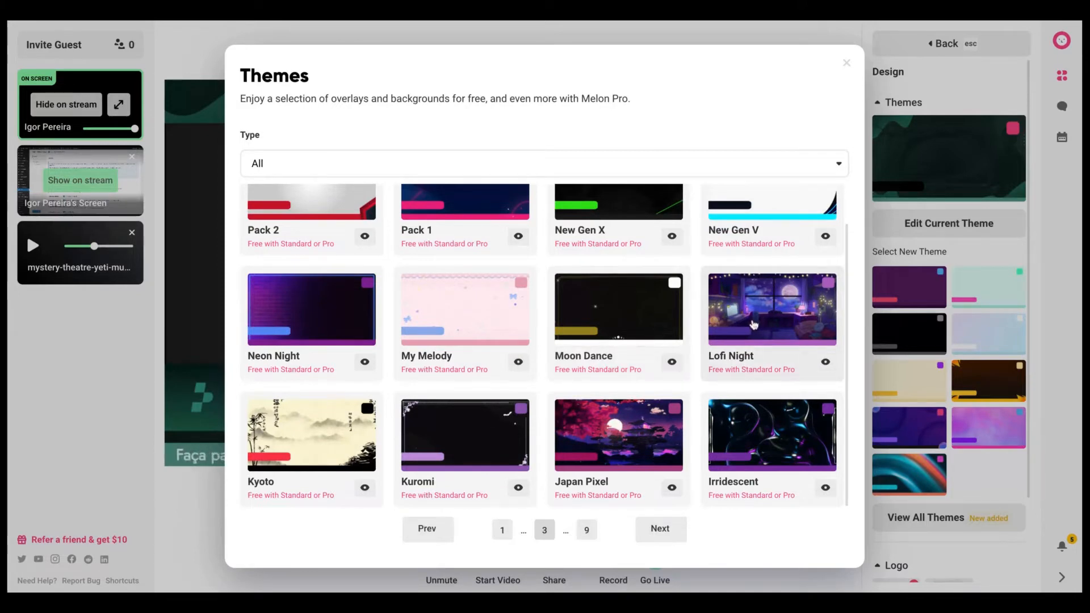
left_click(845, 63)
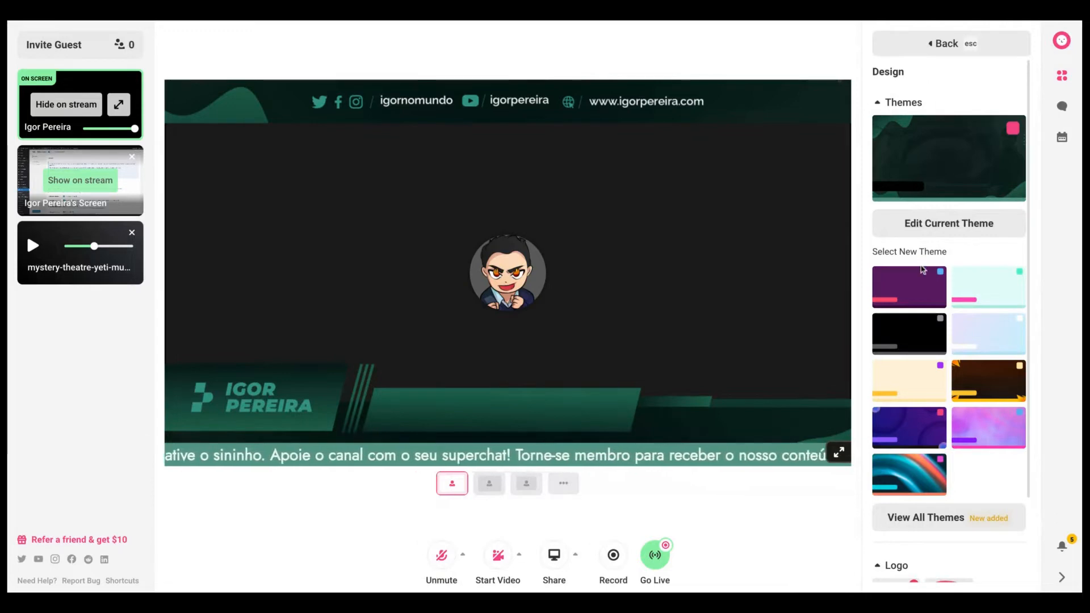
Put the Melon logo on the stream and replace it with the green custom logo
scroll(921, 267, "down", 1)
scroll(923, 269, "down", 3)
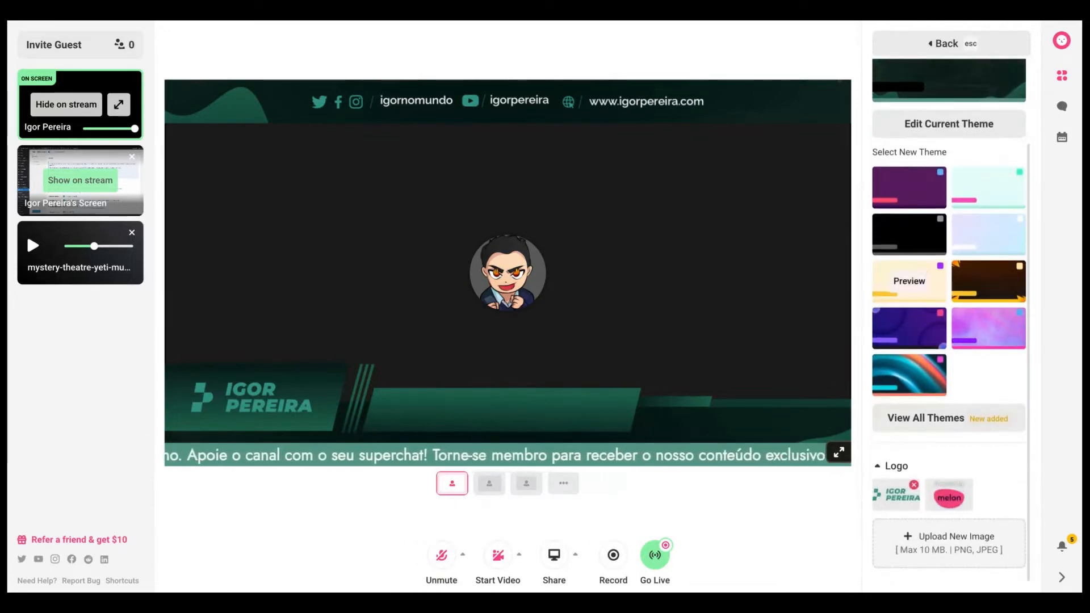
left_click(947, 502)
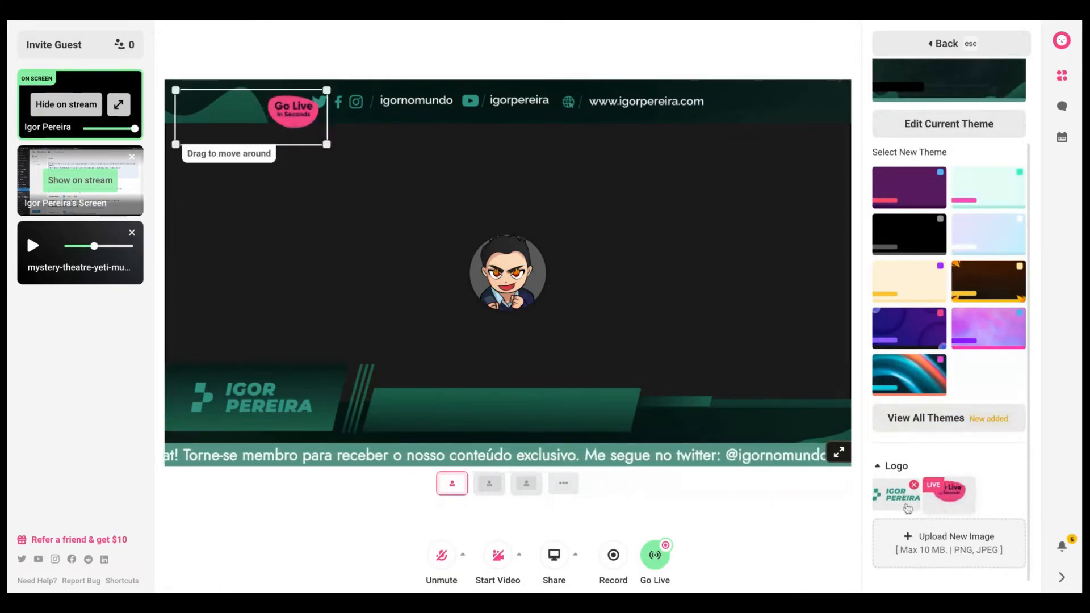
left_click(887, 506)
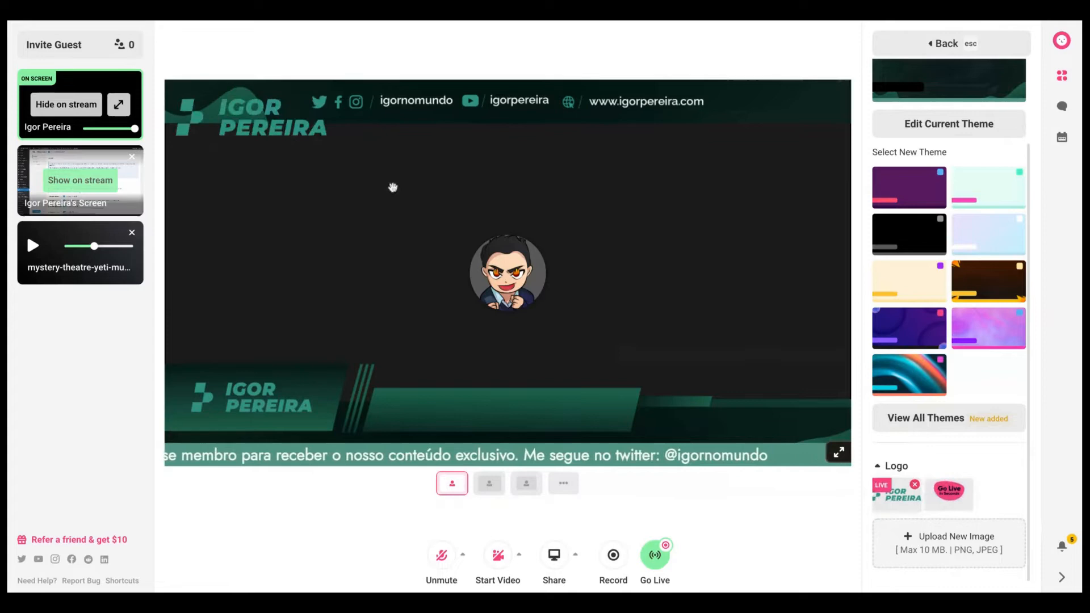
Reposition the green custom logo just below the overlay's header, and remove it from the stream
left_click(232, 110)
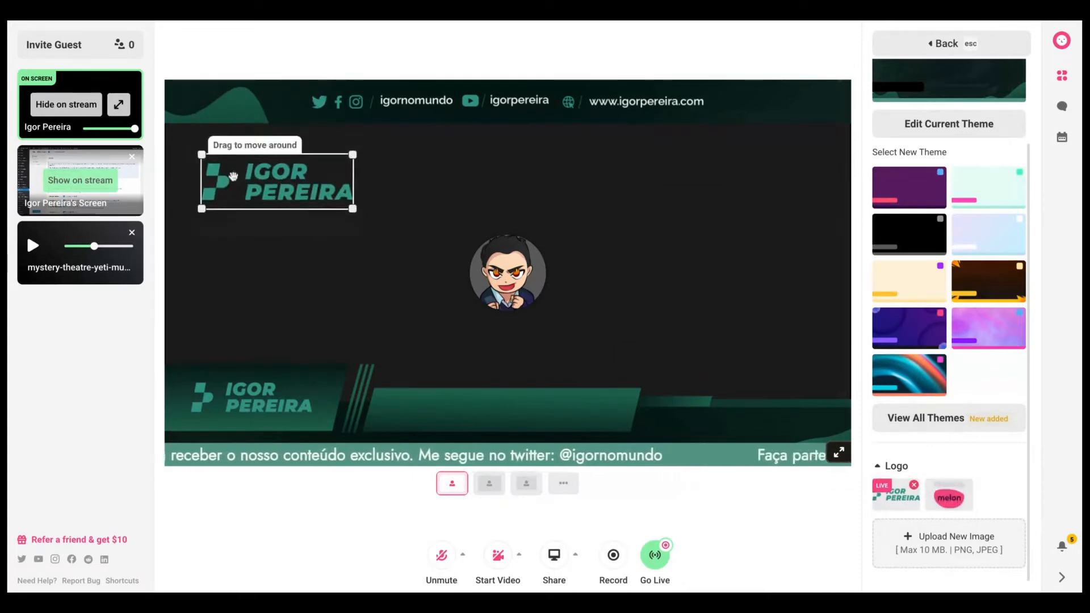
mouse_move(230, 176)
left_mouse_down()
mouse_move(362, 193)
mouse_move(579, 192)
mouse_move(684, 152)
mouse_move(505, 200)
mouse_move(201, 133)
mouse_move(226, 246)
mouse_move(422, 223)
mouse_move(192, 146)
mouse_move(212, 215)
mouse_move(190, 173)
mouse_move(204, 146)
mouse_move(203, 156)
left_mouse_up()
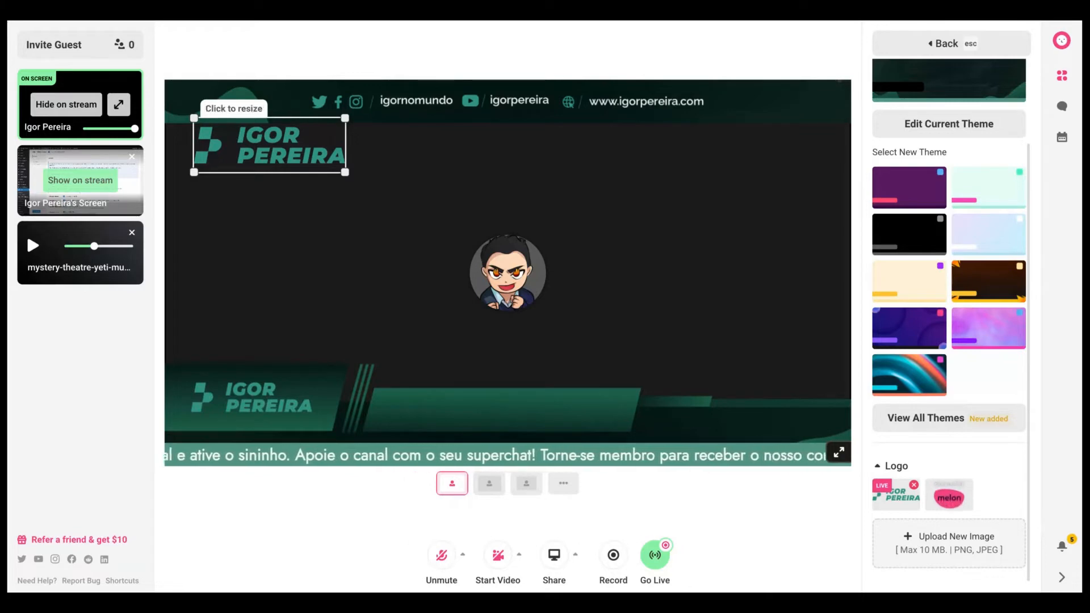
left_click(897, 502)
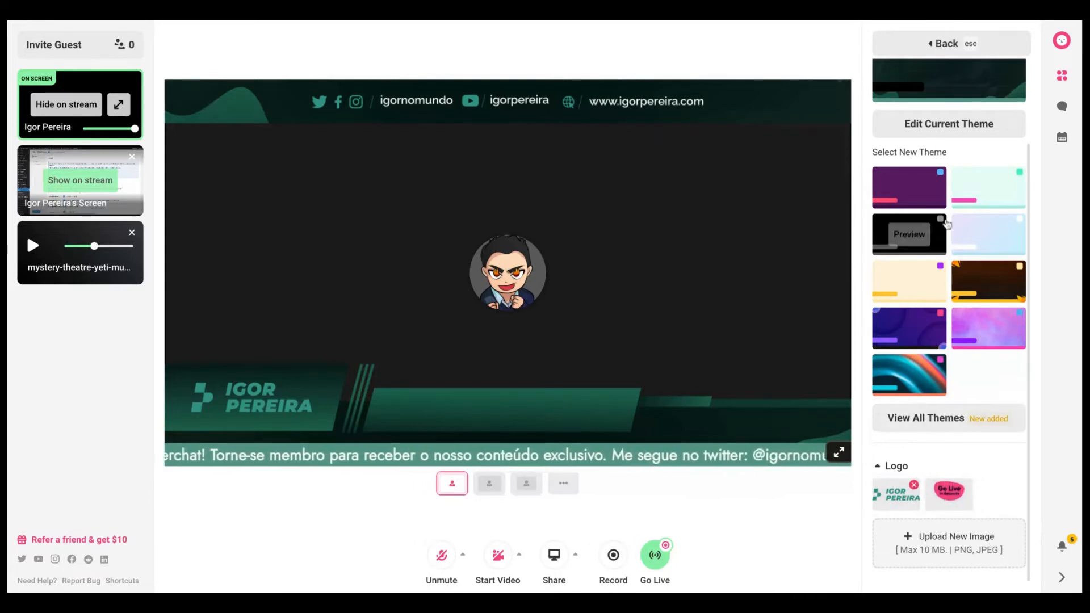
Check the current theme's editing options, and show the "Envie o seu Superchat!" banner on the stream from the Text settings
scroll(942, 171, "up", 1)
left_click(960, 181)
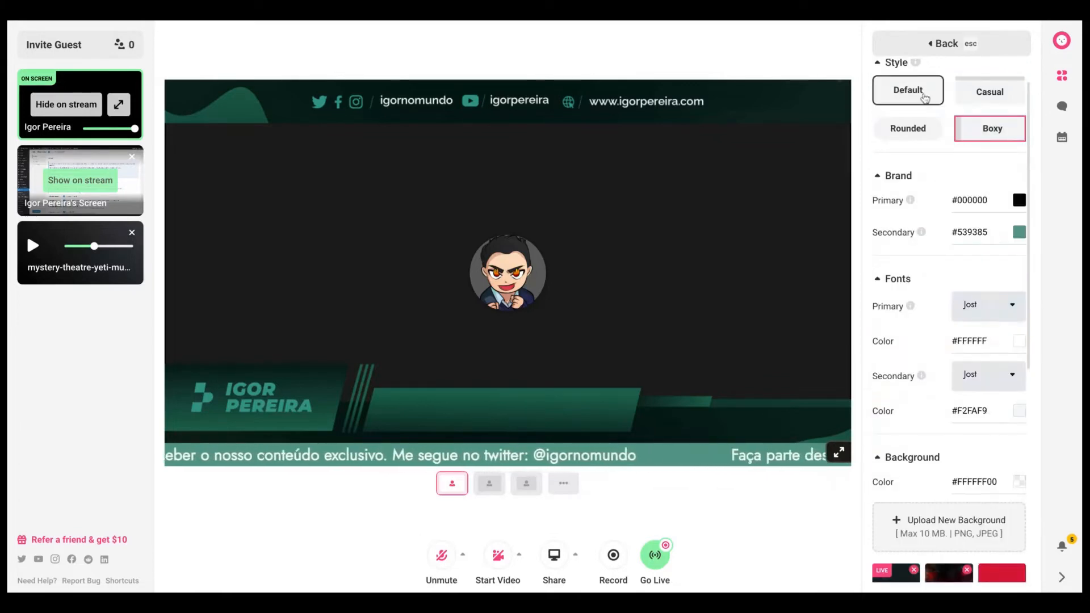
left_click(932, 41)
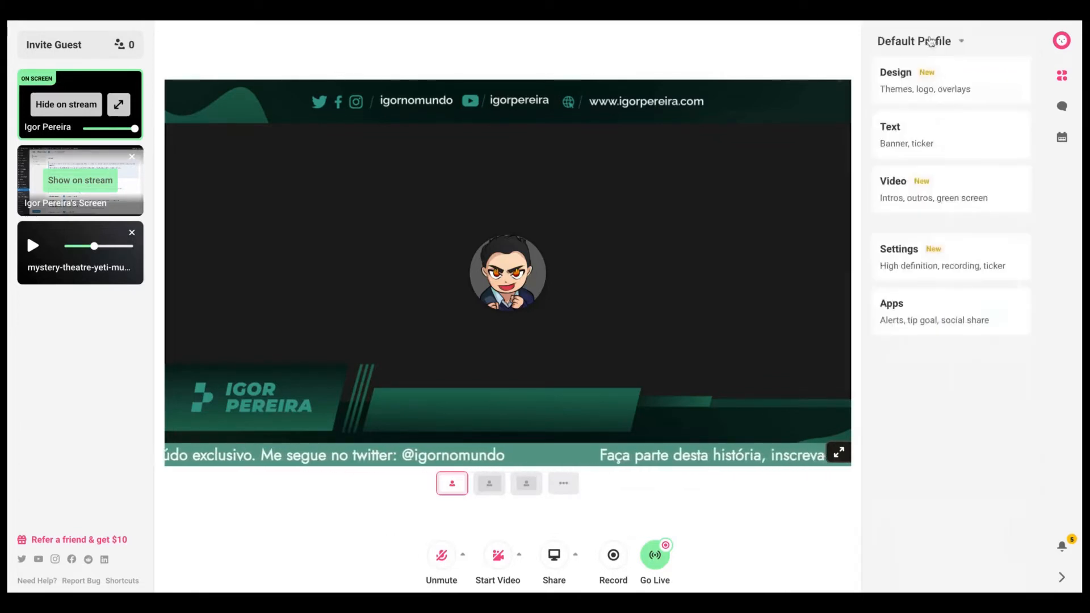
left_click(931, 133)
mouse_move(923, 191)
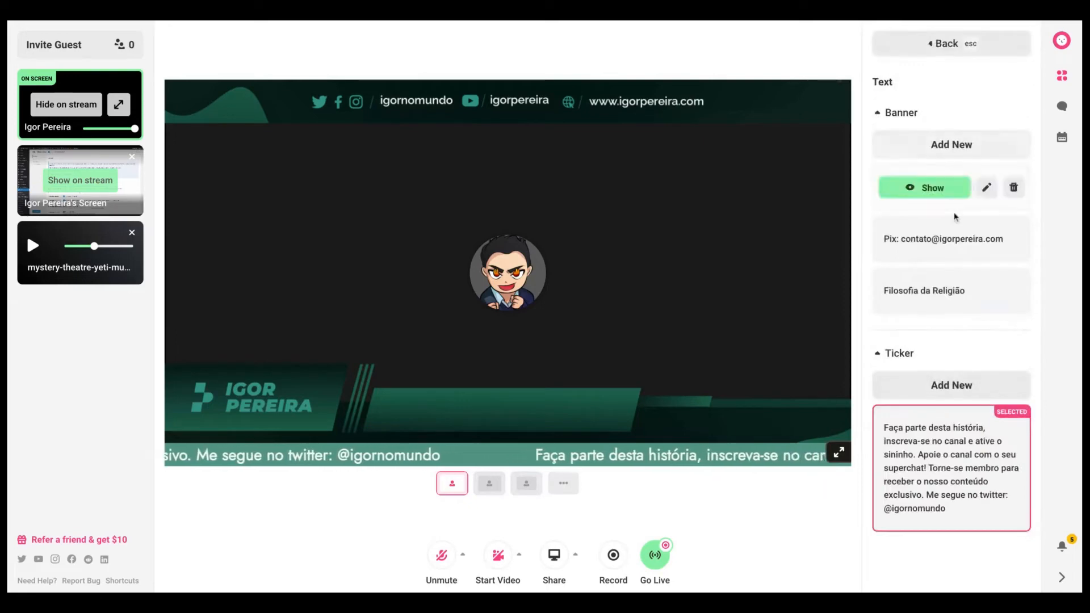
left_click(923, 191)
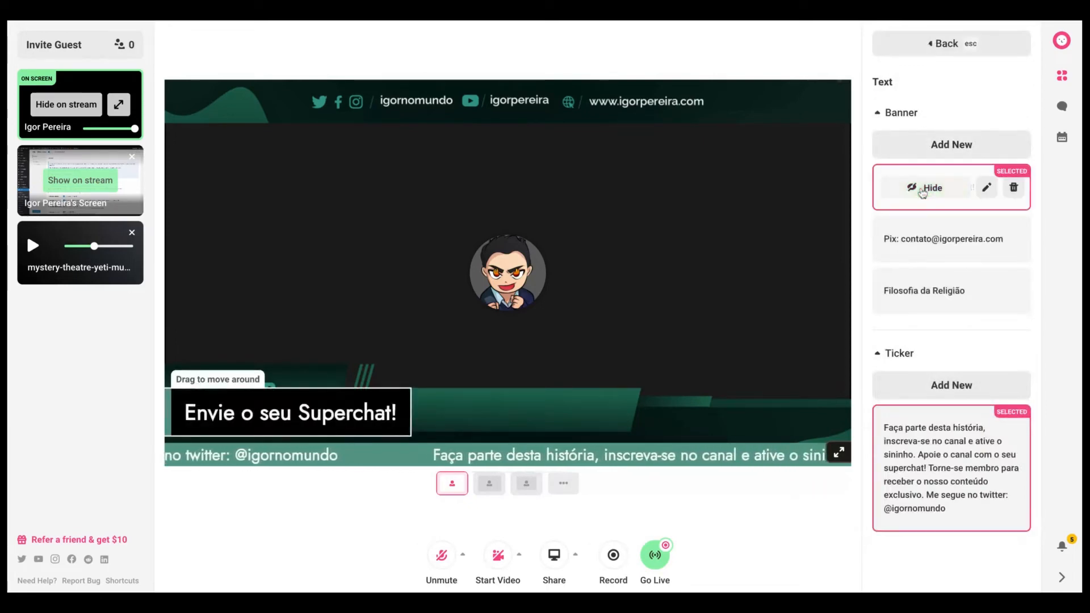
In the current theme's editor, try the Rounded, Default and Casual styles on the banner, and restore the Boxy style
left_click(924, 38)
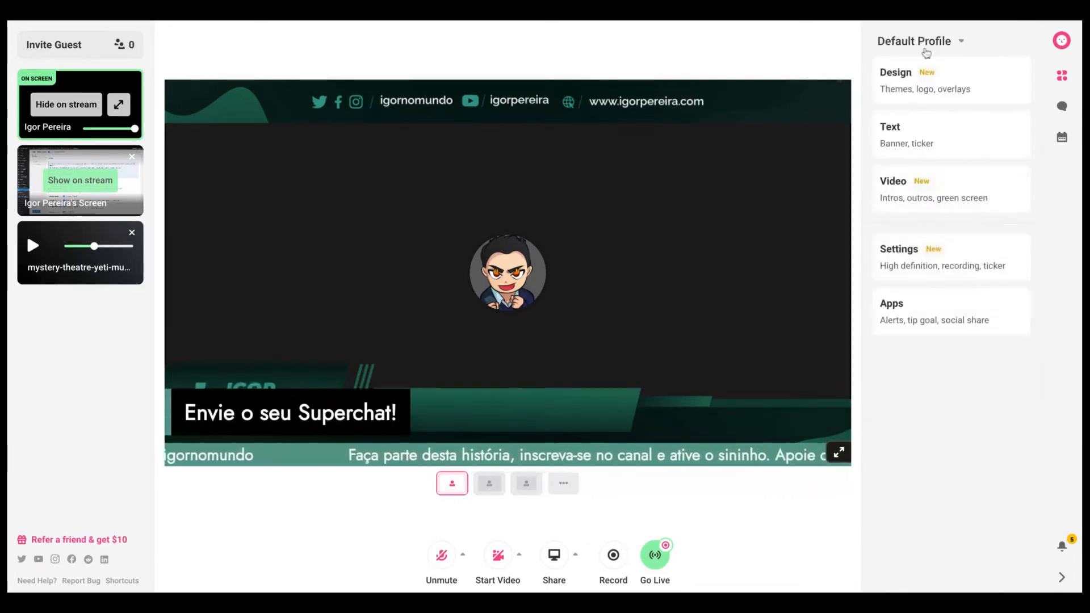
left_click(918, 102)
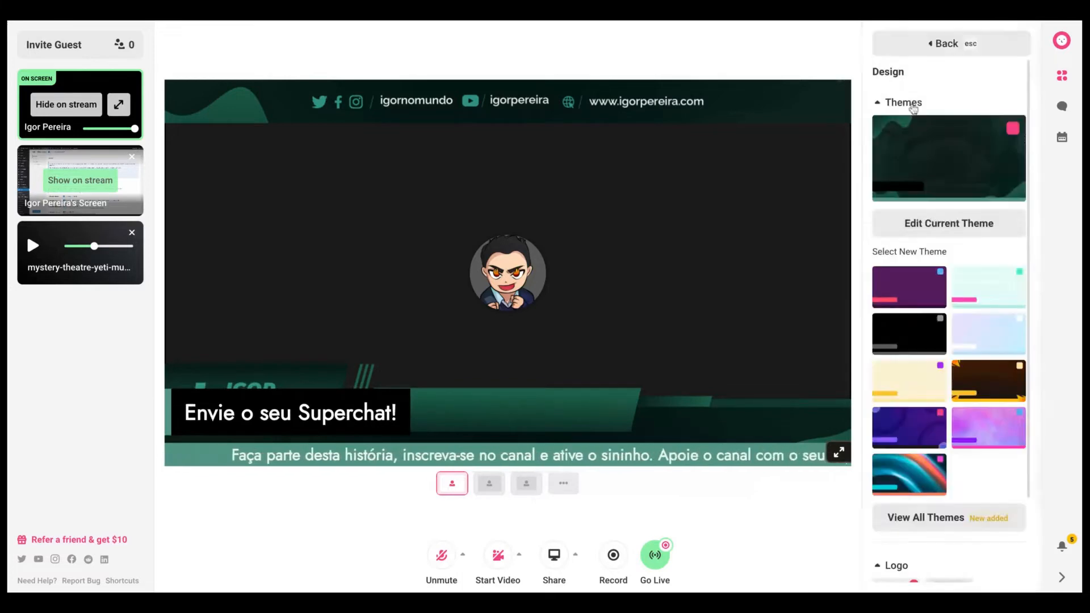
left_click(920, 224)
left_click(895, 167)
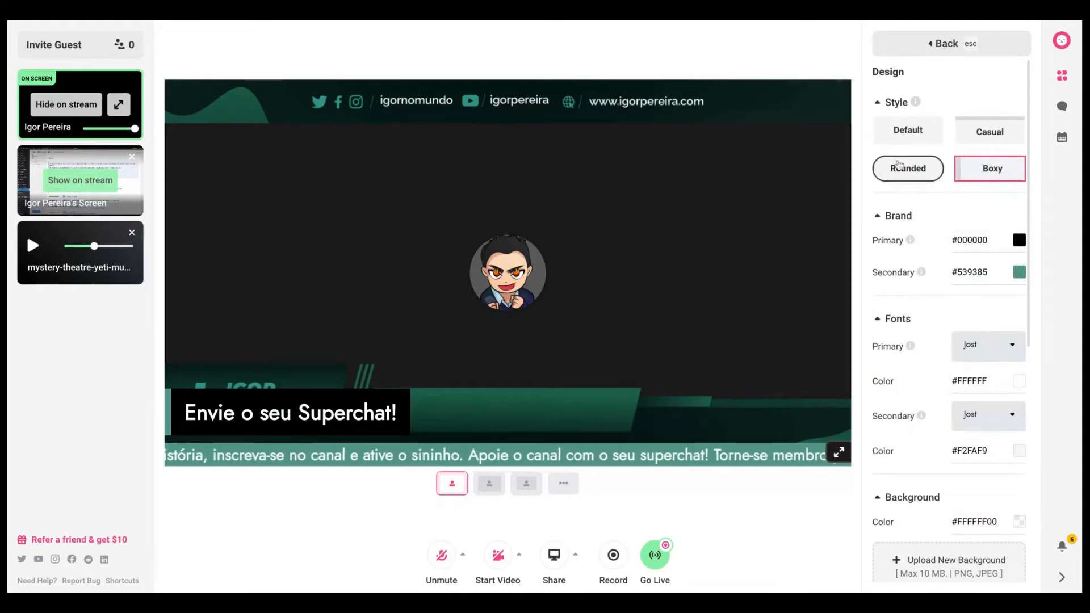
left_click(895, 131)
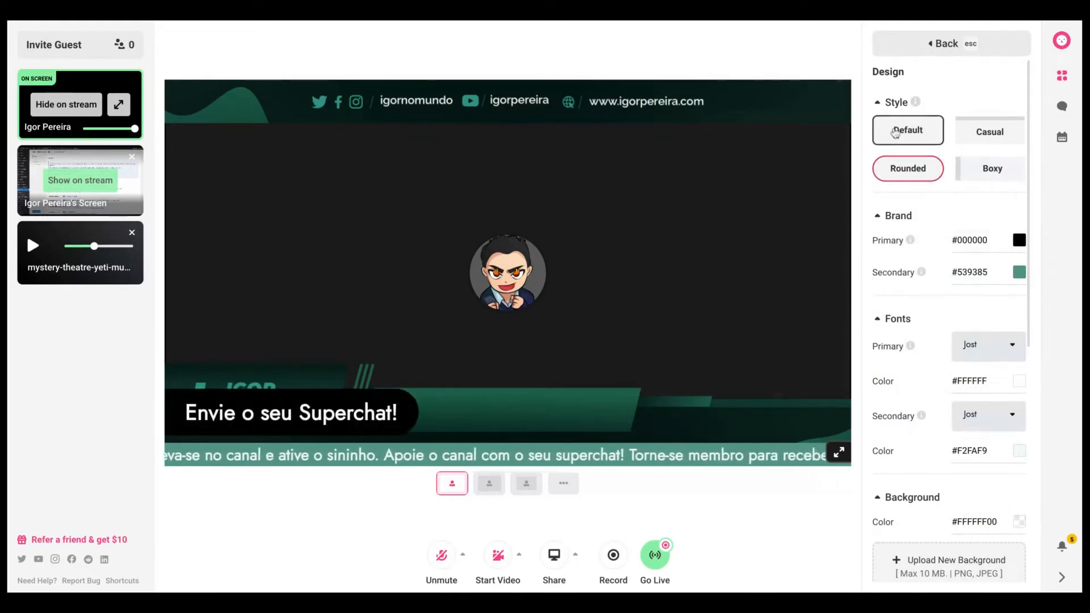
left_click(973, 133)
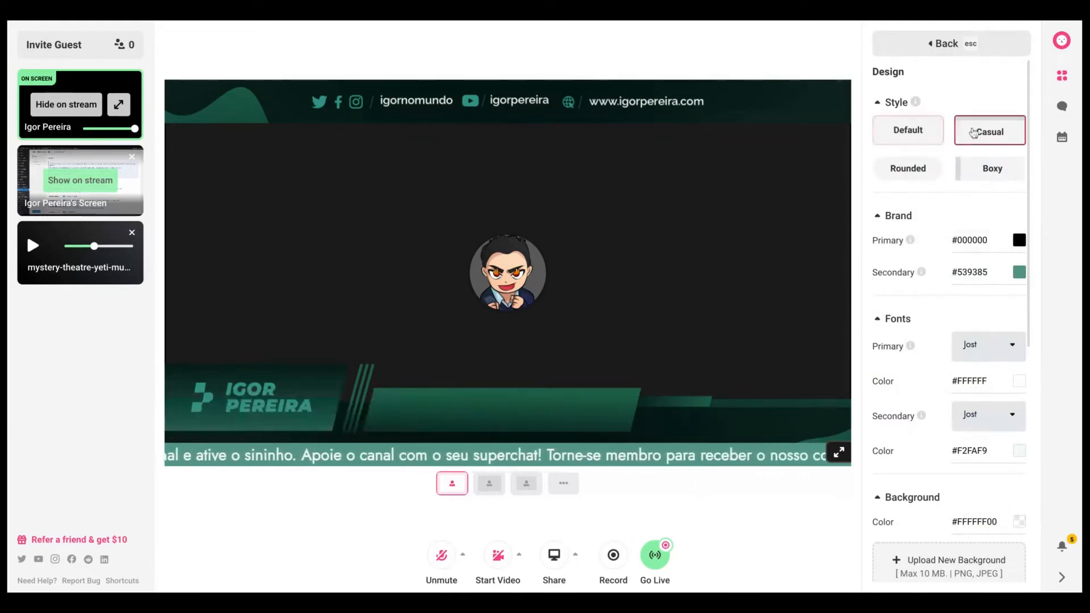
left_click(986, 168)
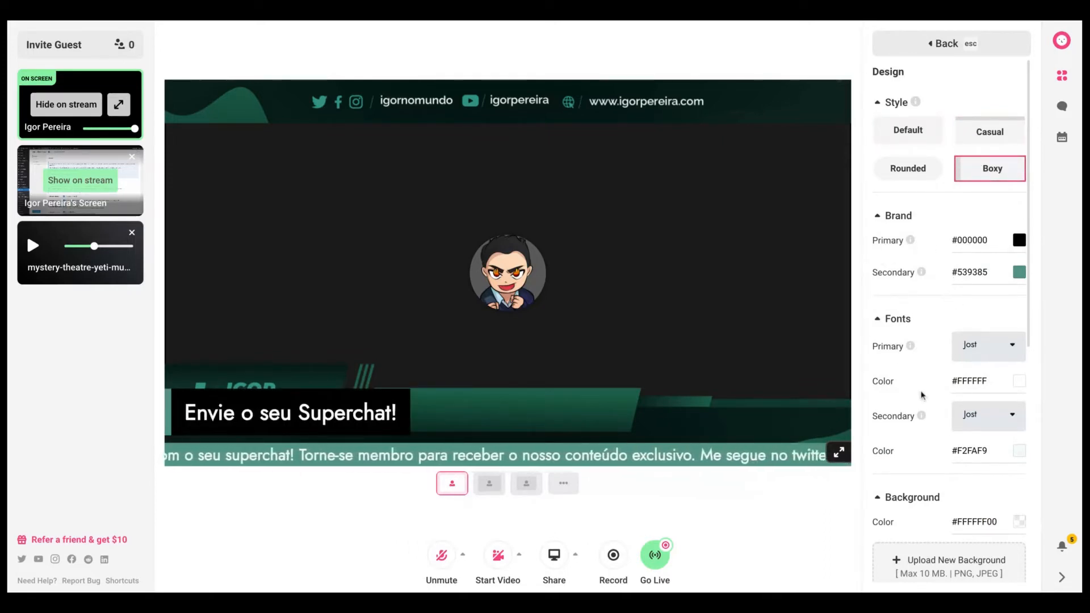
Try the live-starting-soon, framed and side-panel overlays on the stream, and restore the green overlay with the social media header
scroll(921, 391, "down", 3)
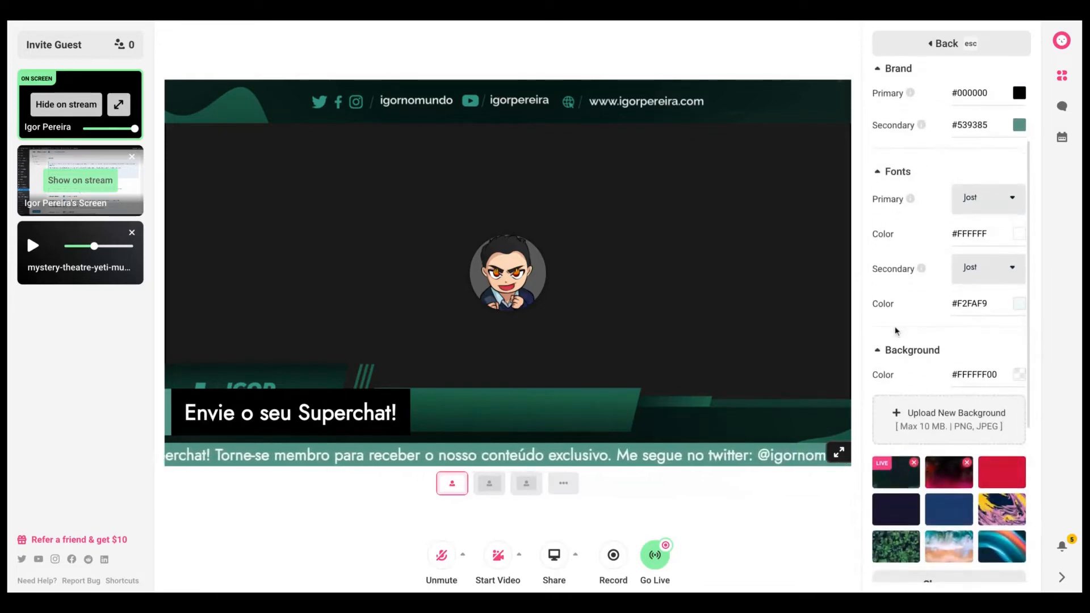
scroll(912, 356, "down", 1)
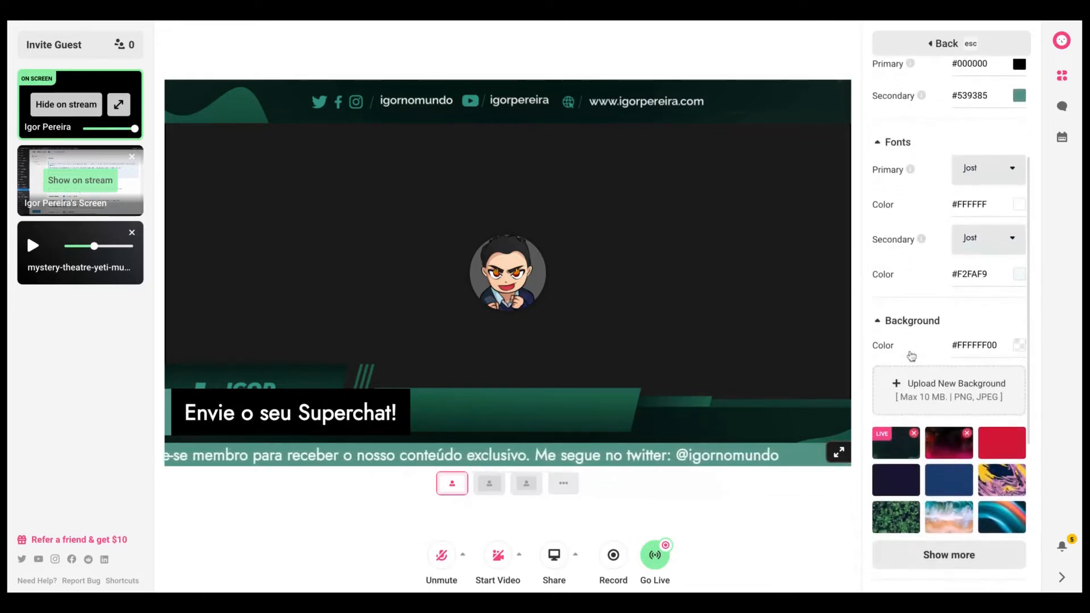
scroll(911, 357, "down", 2)
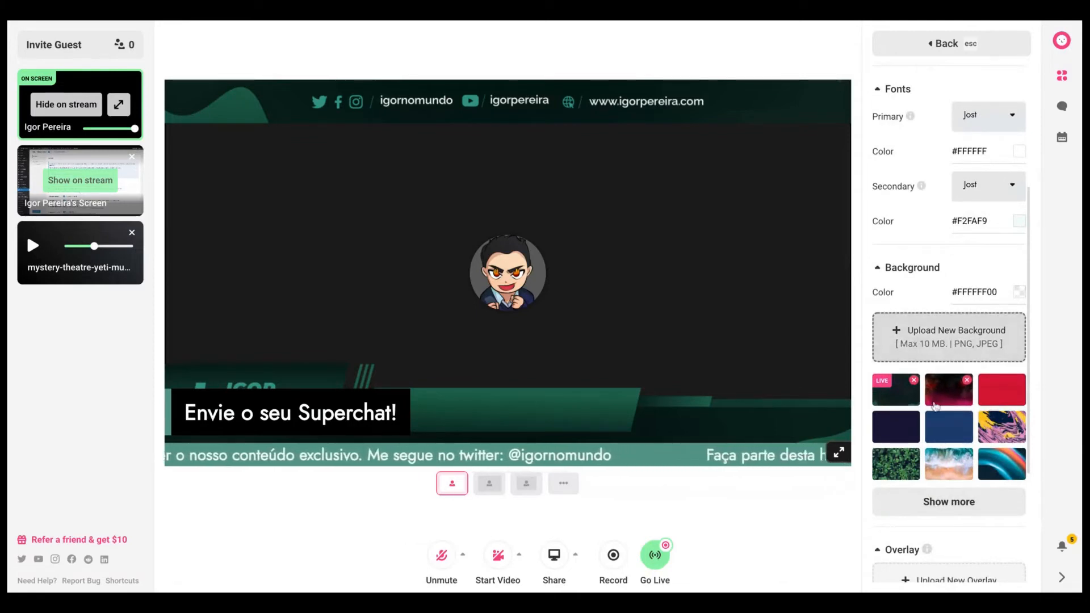
scroll(936, 405, "down", 6)
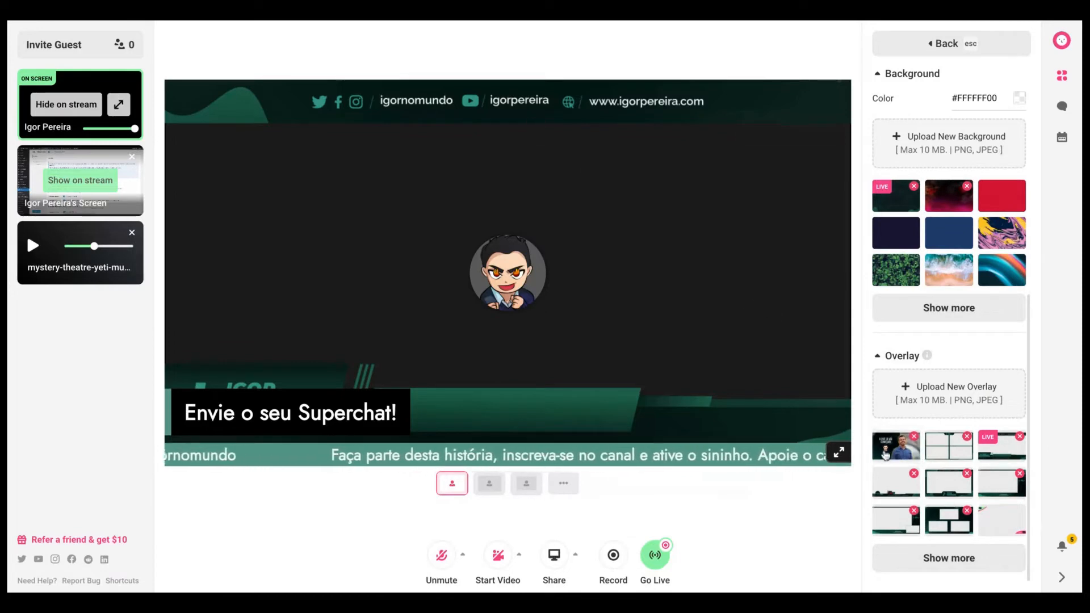
left_click(895, 458)
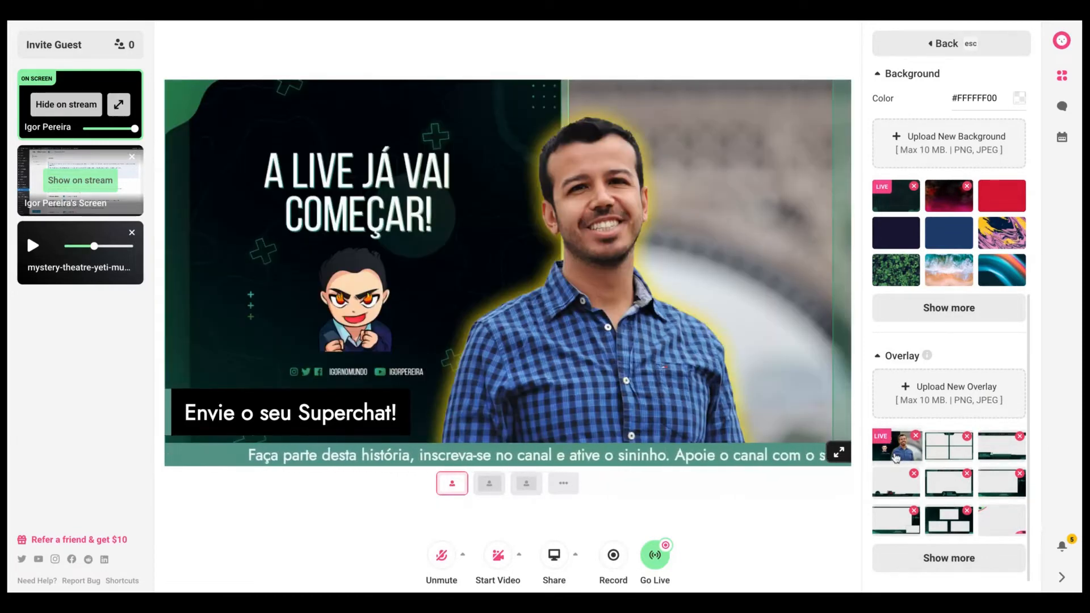
left_click(949, 495)
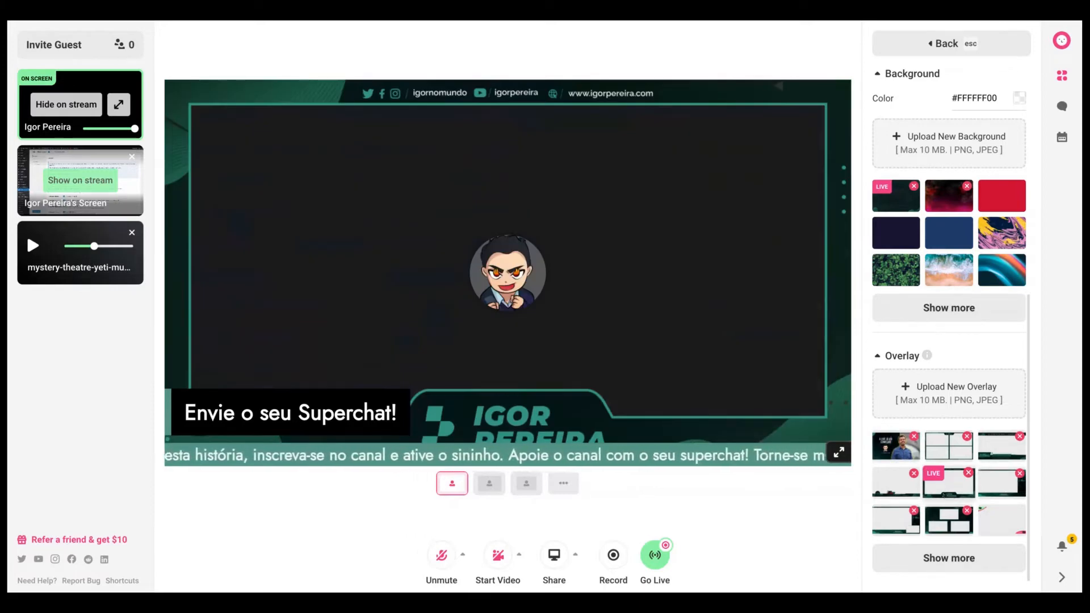
left_click(1001, 493)
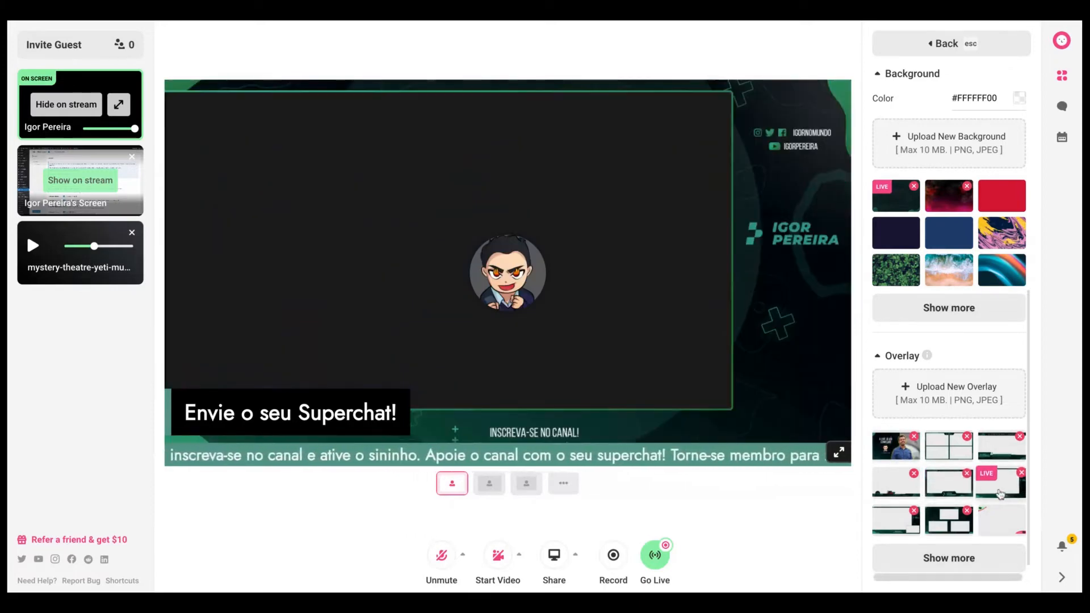
left_click(1002, 447)
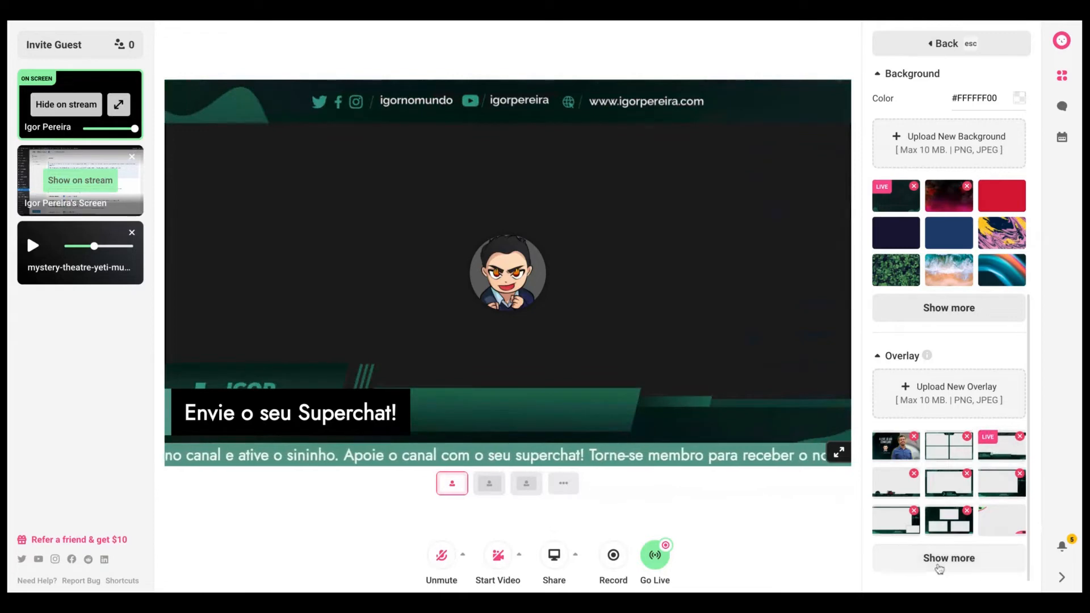
Expand the overlay list, try the lower-third overlay with the red LIVE text, and restore the green overlay with the social media header
left_click(940, 569)
scroll(923, 524, "down", 1)
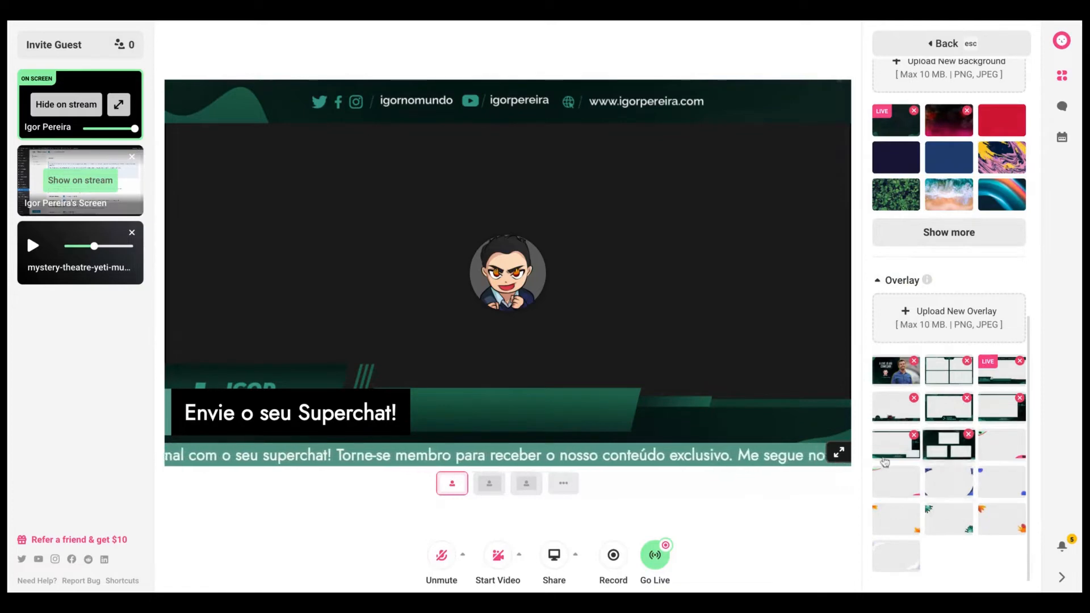
left_click(886, 408)
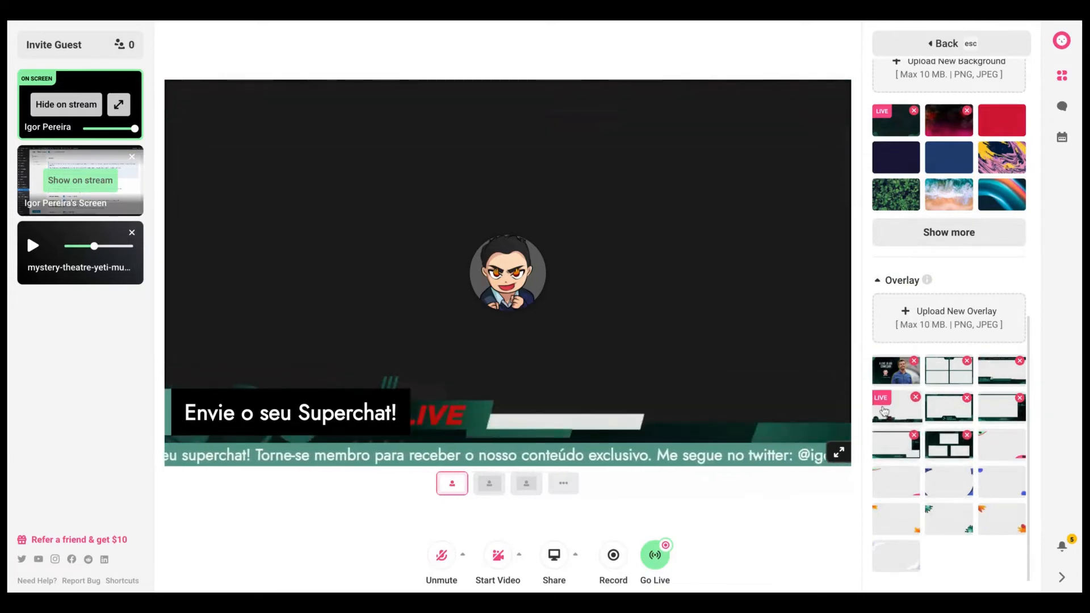
left_click(985, 372)
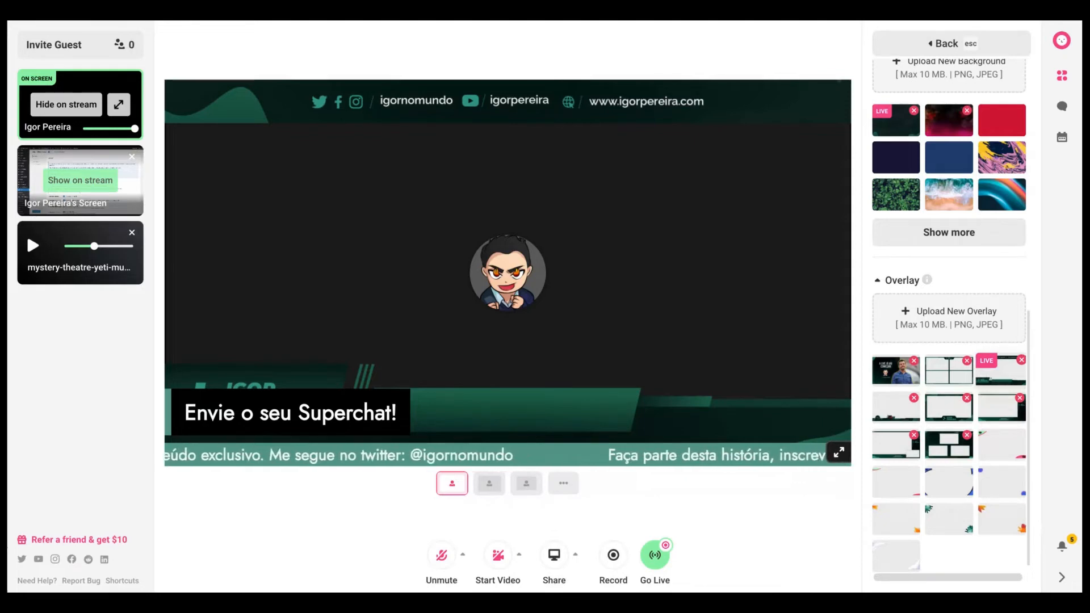
scroll(1000, 330, "up", 10)
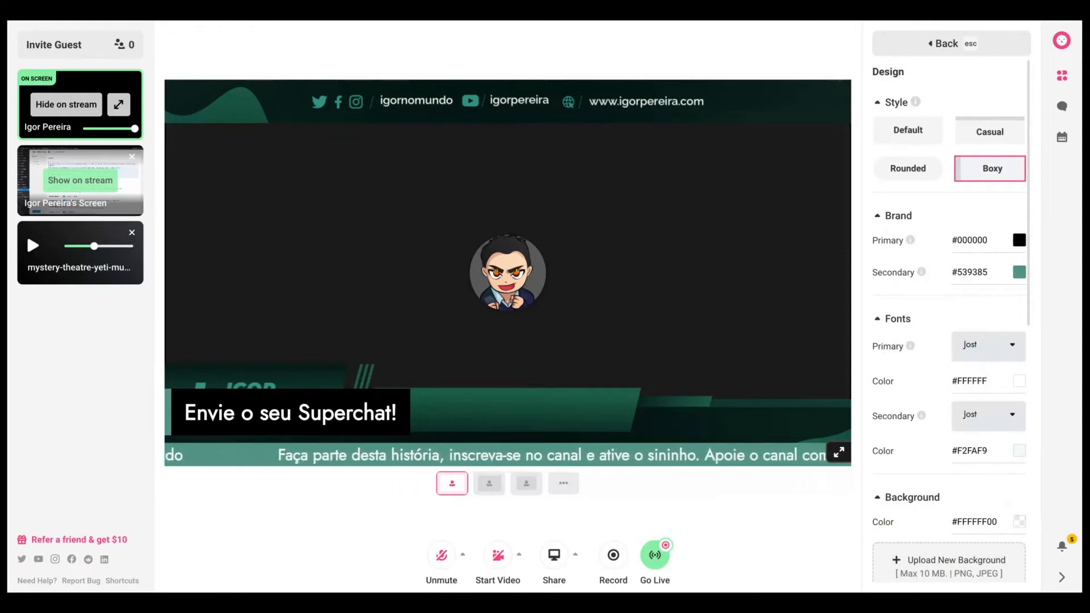
In the Text settings, turn the ticker off and on again, and hide the "Envie o seu Superchat!" banner
key("Escape")
left_click(917, 120)
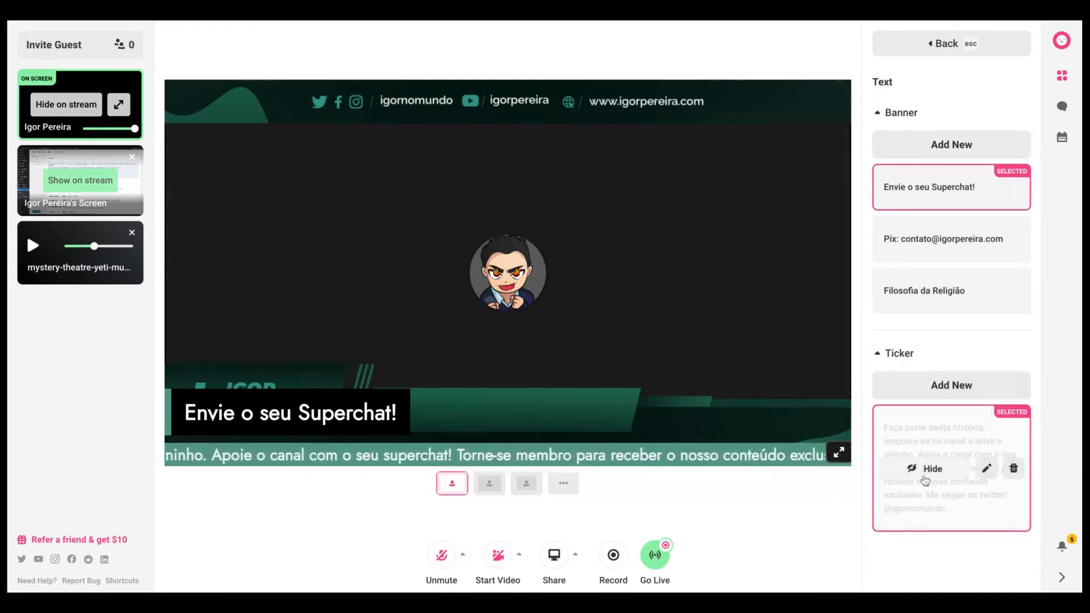
left_click(924, 476)
left_click(925, 477)
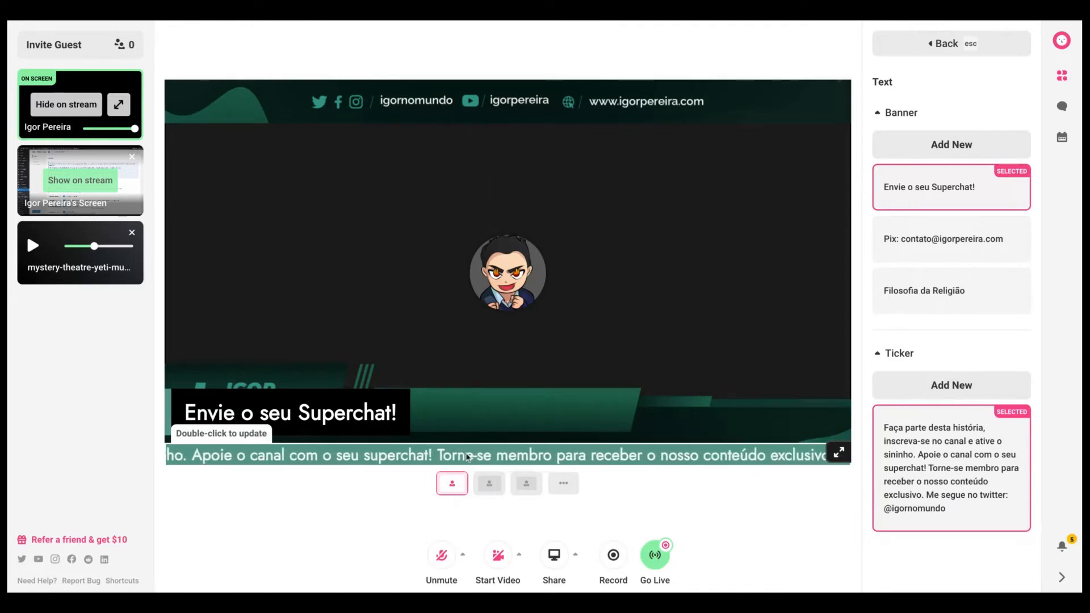
mouse_move(883, 192)
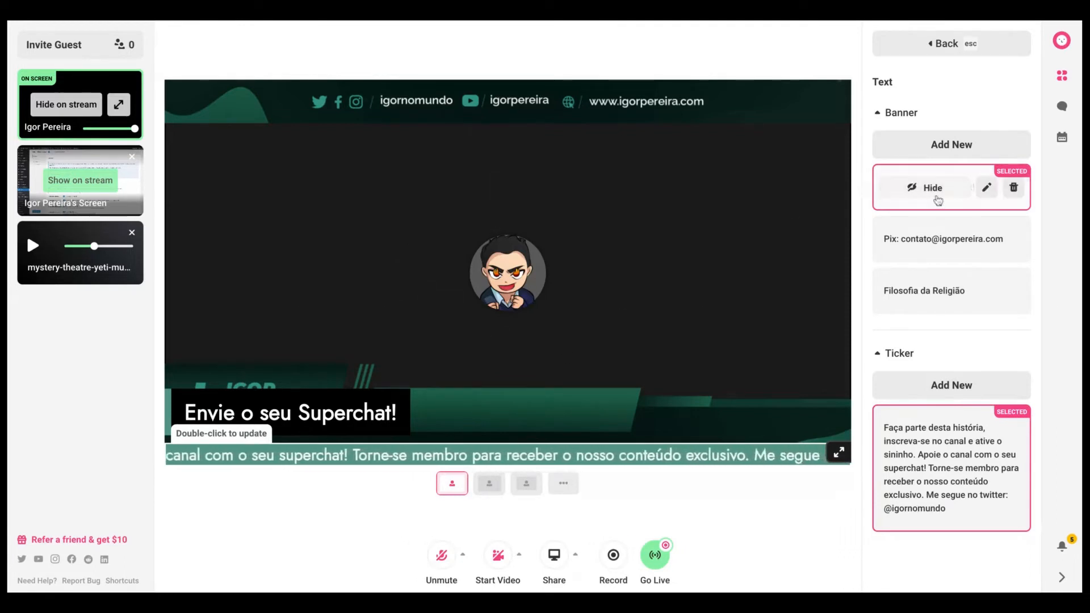
mouse_move(920, 199)
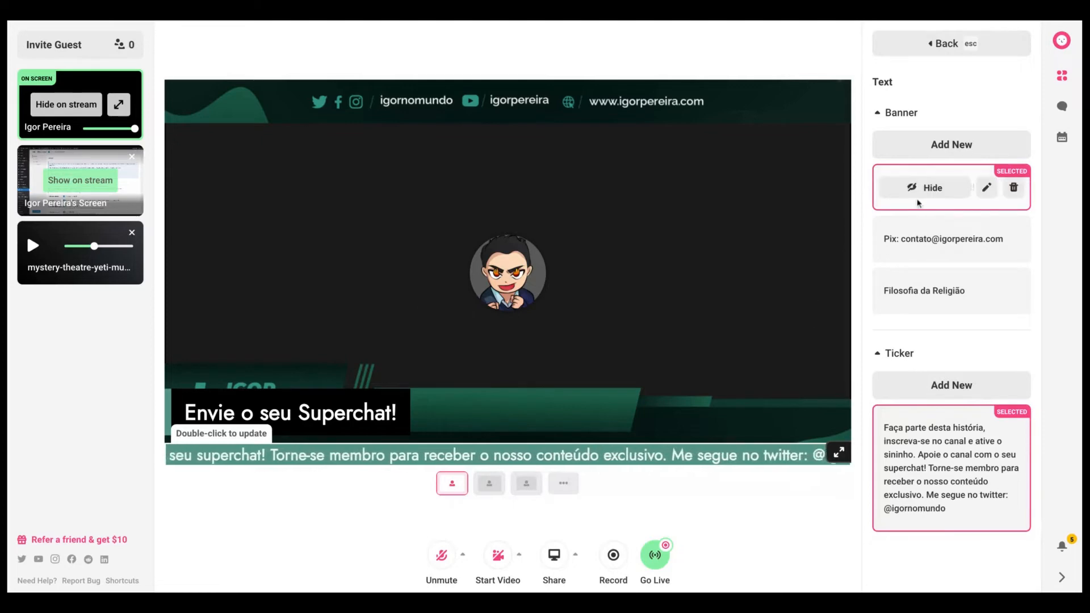
left_click(925, 188)
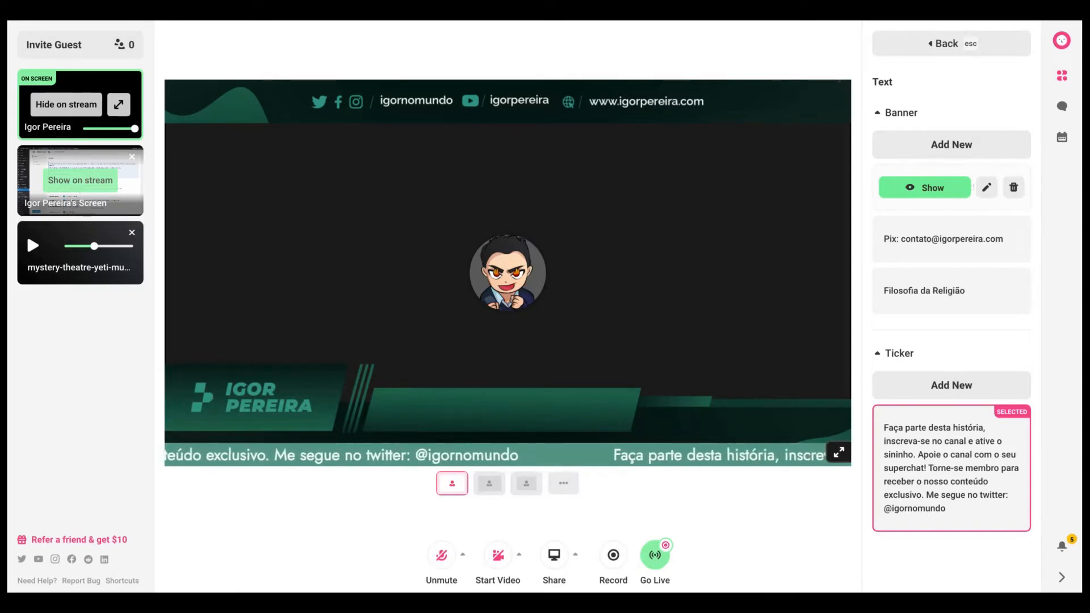
Expand the clip list in the Video settings and examine the available intro, countdown and outro clips
left_click(937, 50)
left_click(927, 190)
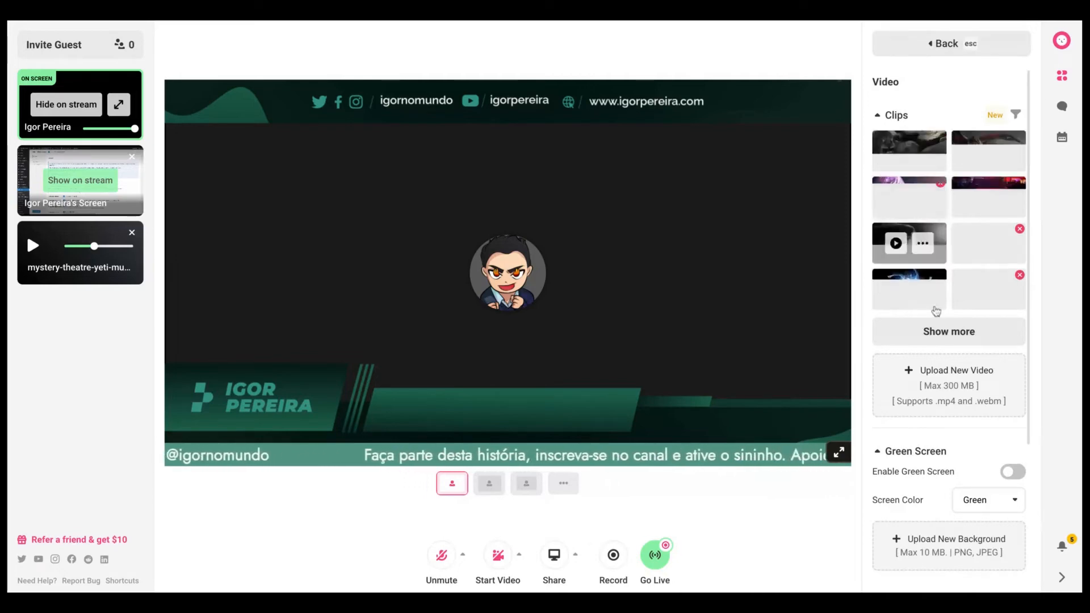
left_click(942, 338)
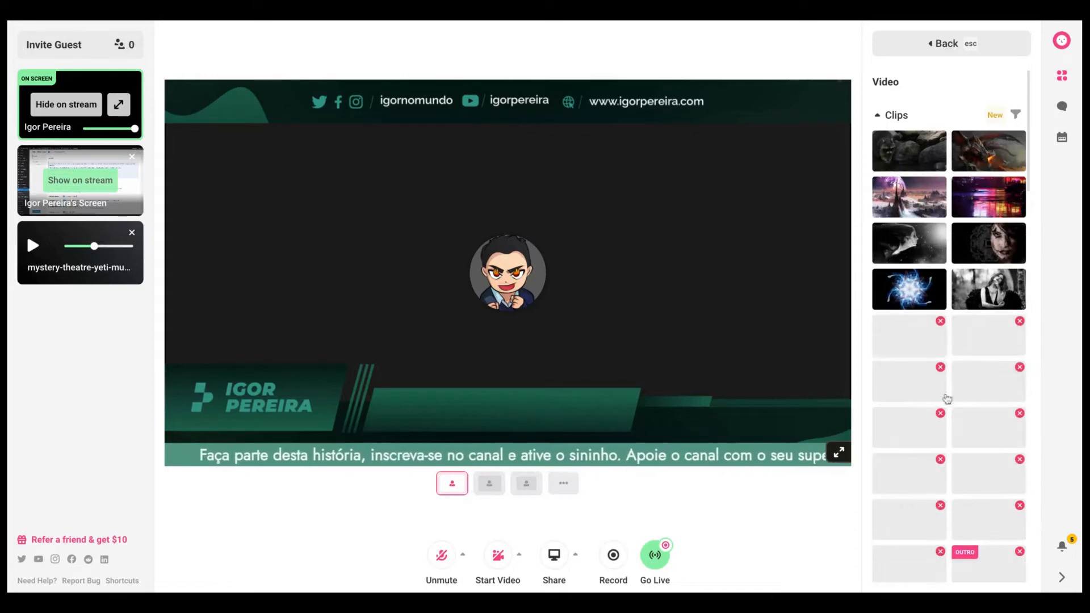
scroll(948, 400, "down", 10)
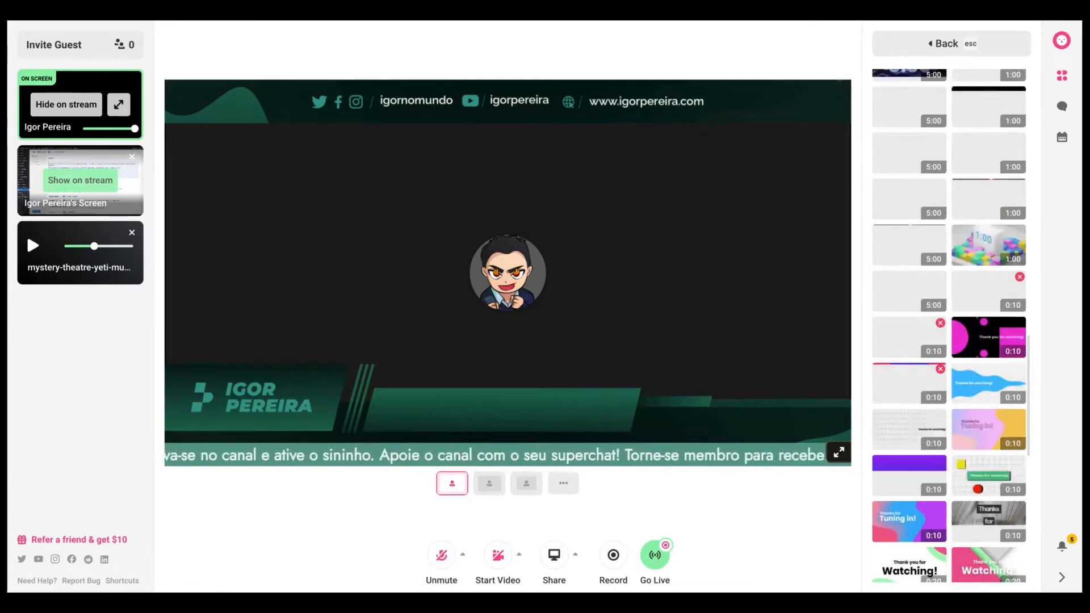
scroll(934, 321, "down", 5)
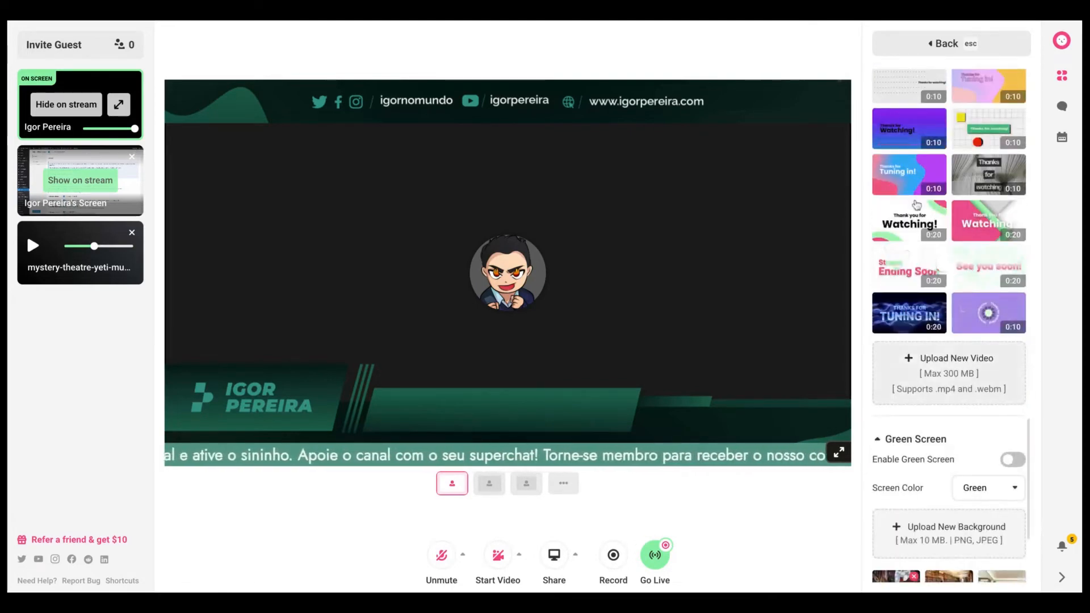
scroll(917, 206, "up", 5)
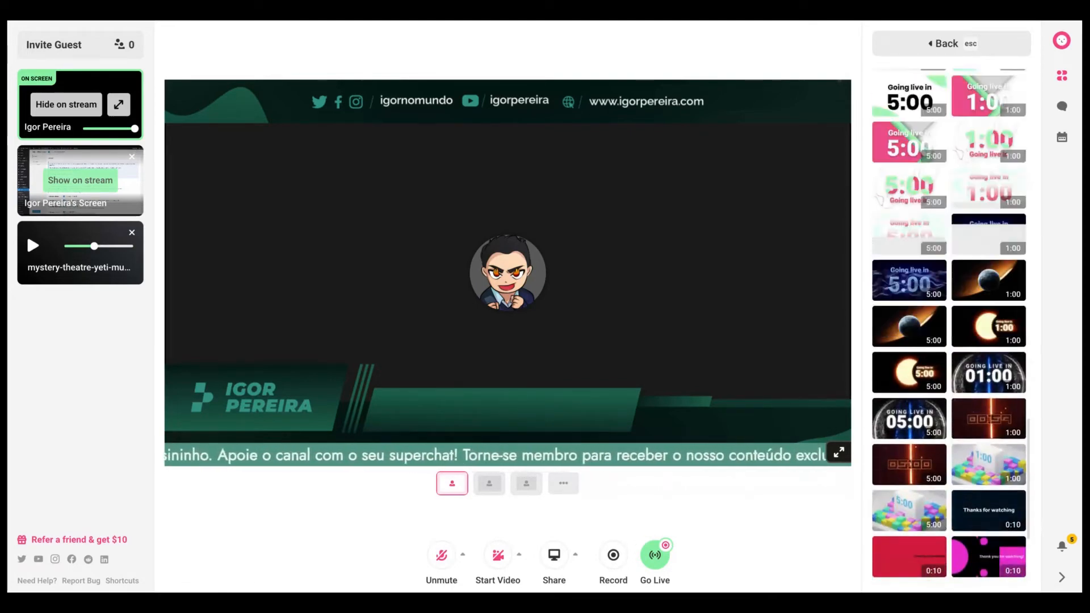
scroll(934, 311, "up", 5)
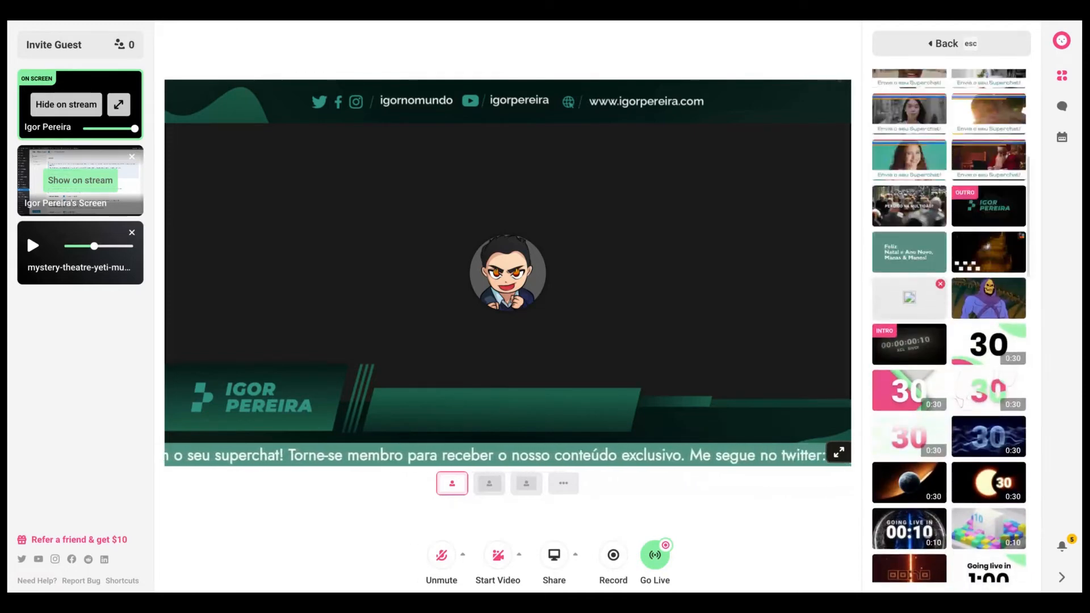
scroll(929, 260, "up", 3)
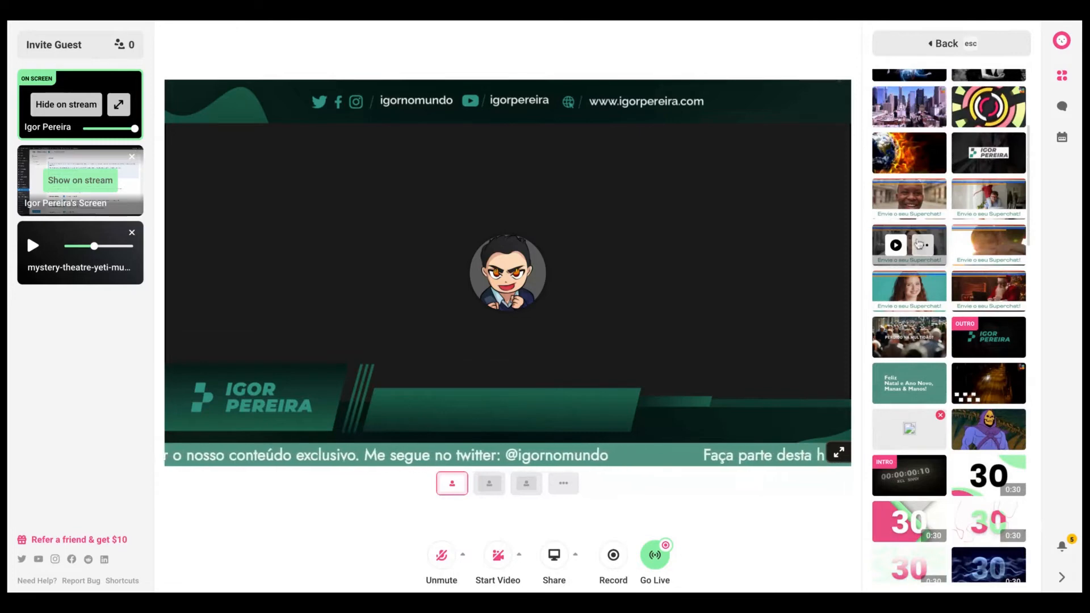
Check the camera options for the stream's video
left_click(513, 560)
left_click(514, 559)
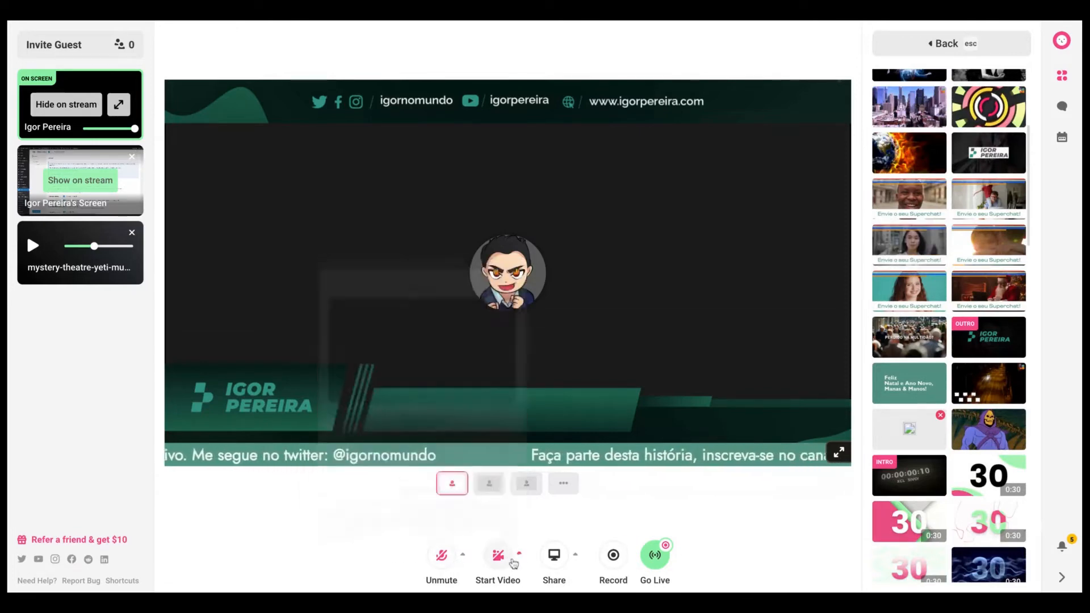
Check the screen sharing options and review the green screen settings beneath the video clips
left_click(573, 558)
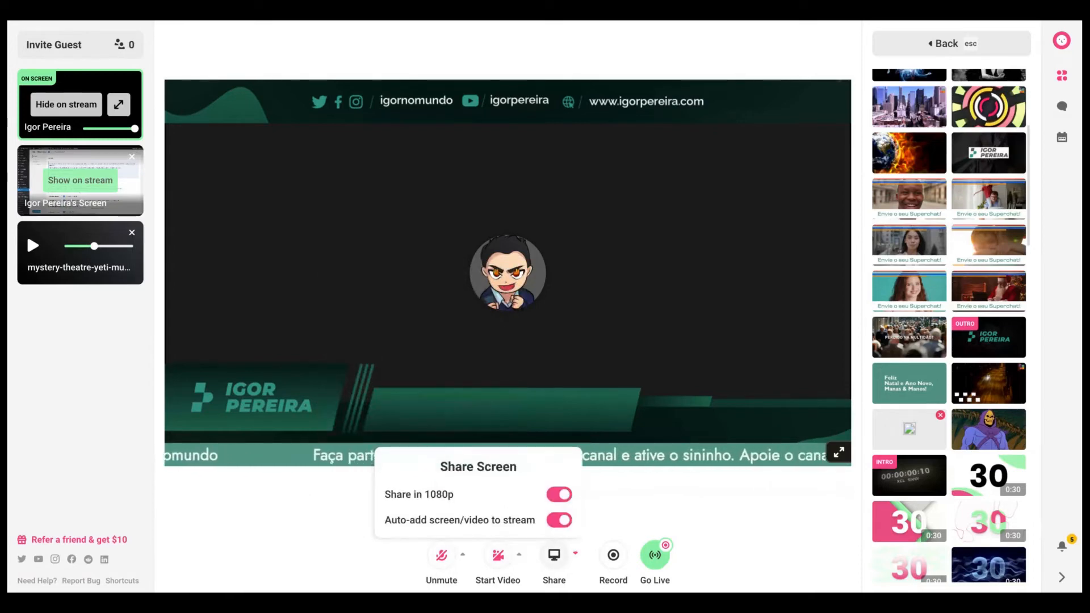
left_click(724, 426)
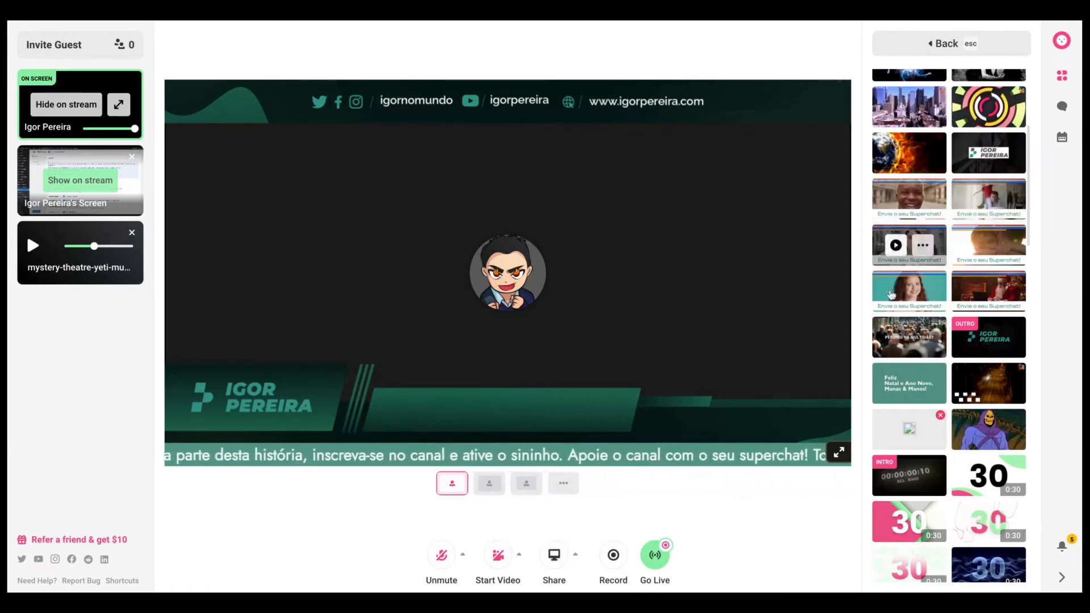
left_click(894, 292)
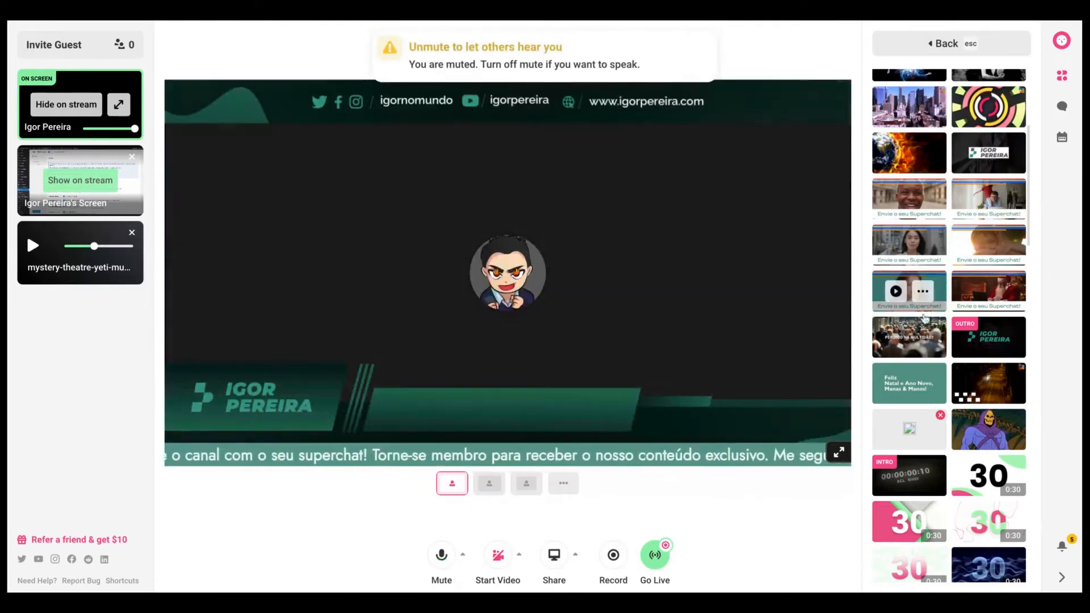
scroll(920, 309, "down", 10)
scroll(924, 313, "down", 7)
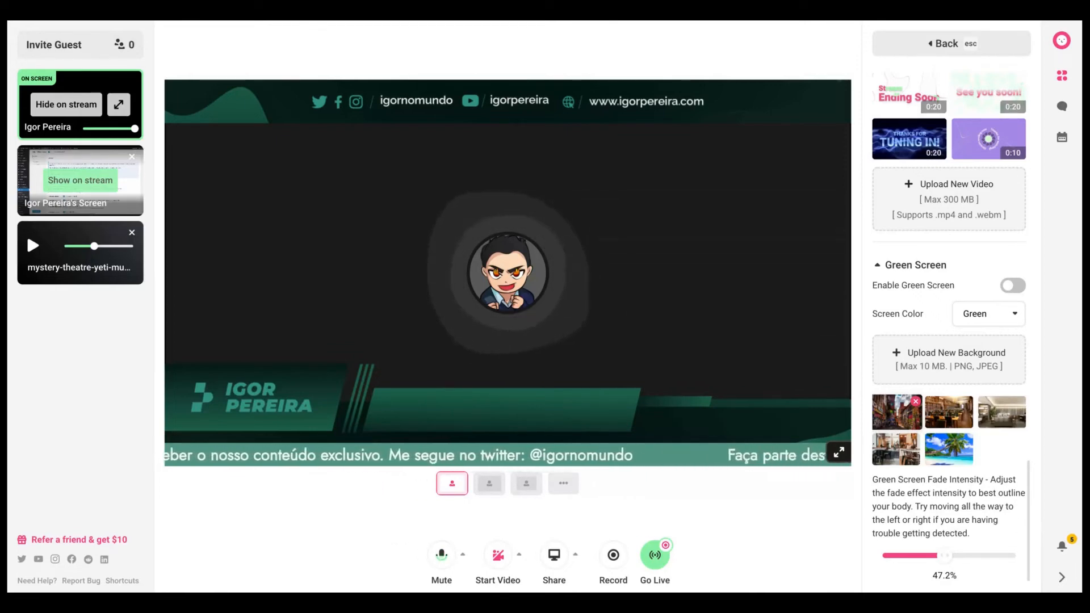
Open the general stream settings and examine the output and participant options, including Record, Local Recording and Show Names
left_click(946, 45)
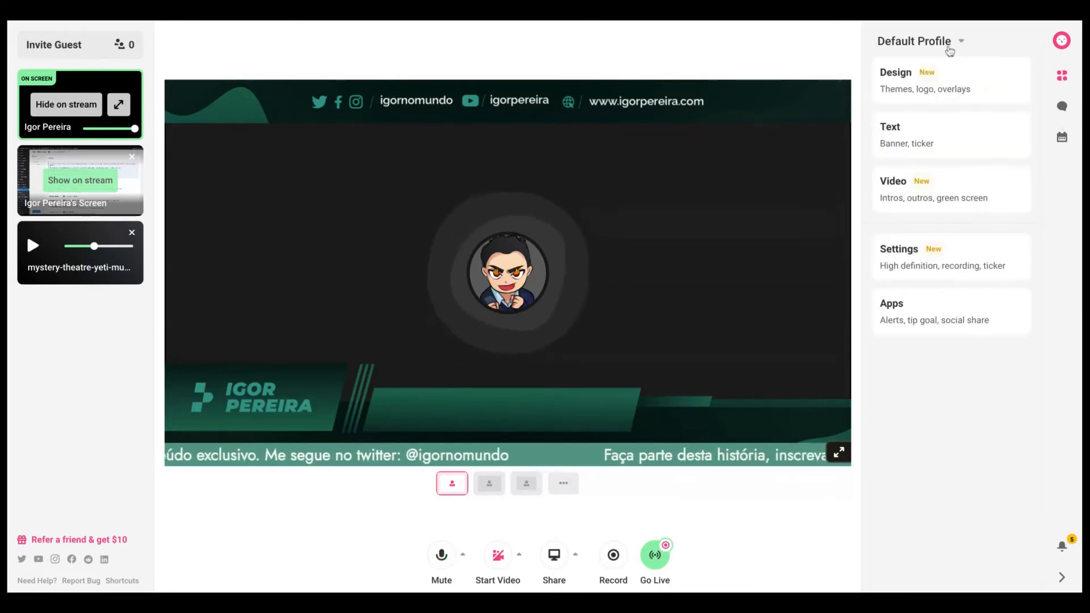
left_click(937, 266)
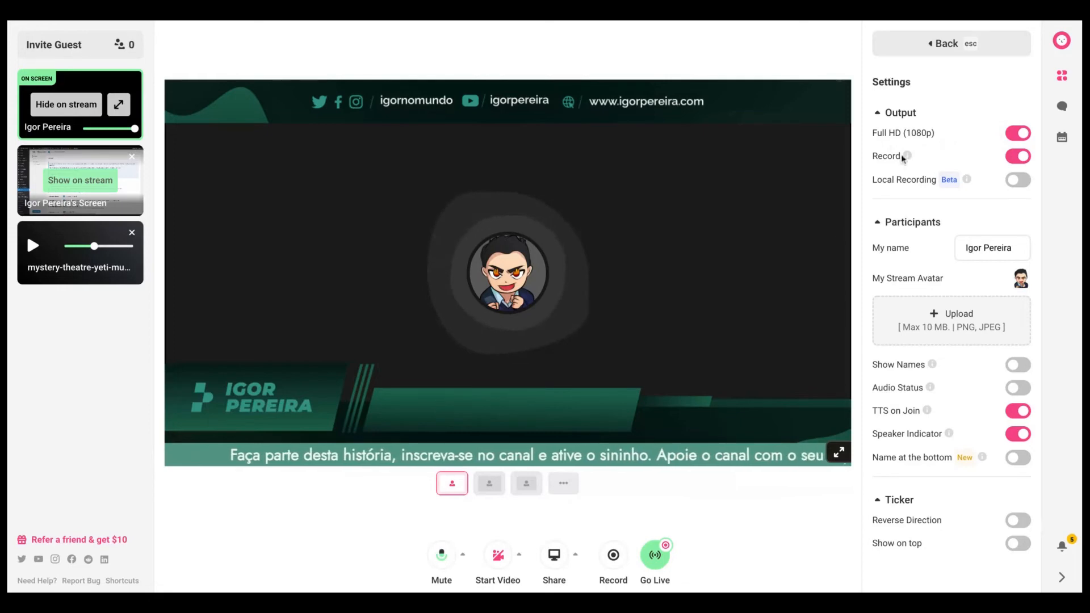
mouse_move(906, 153)
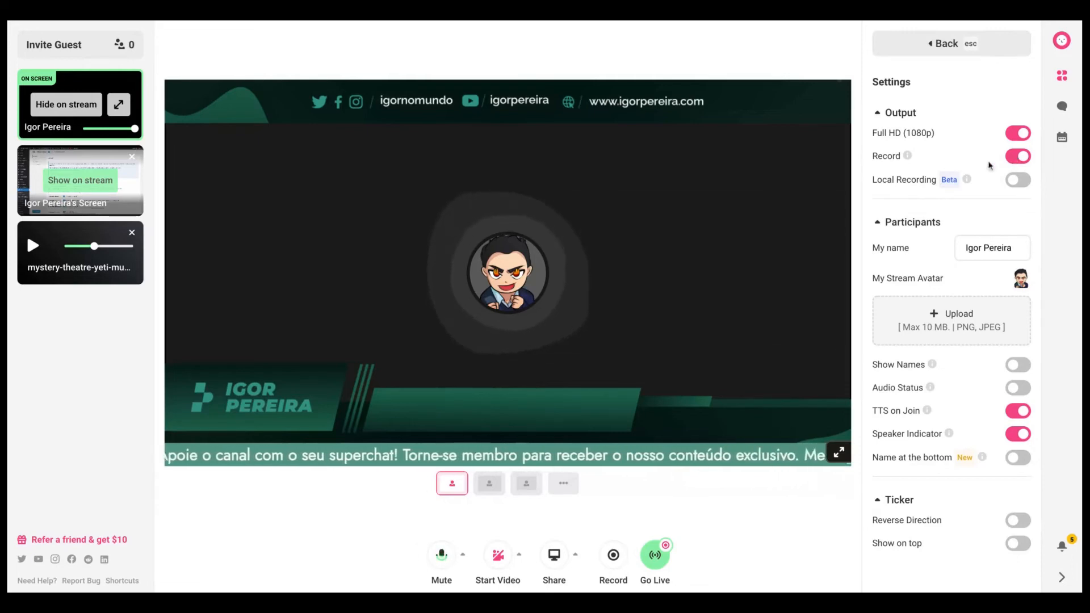
mouse_move(966, 180)
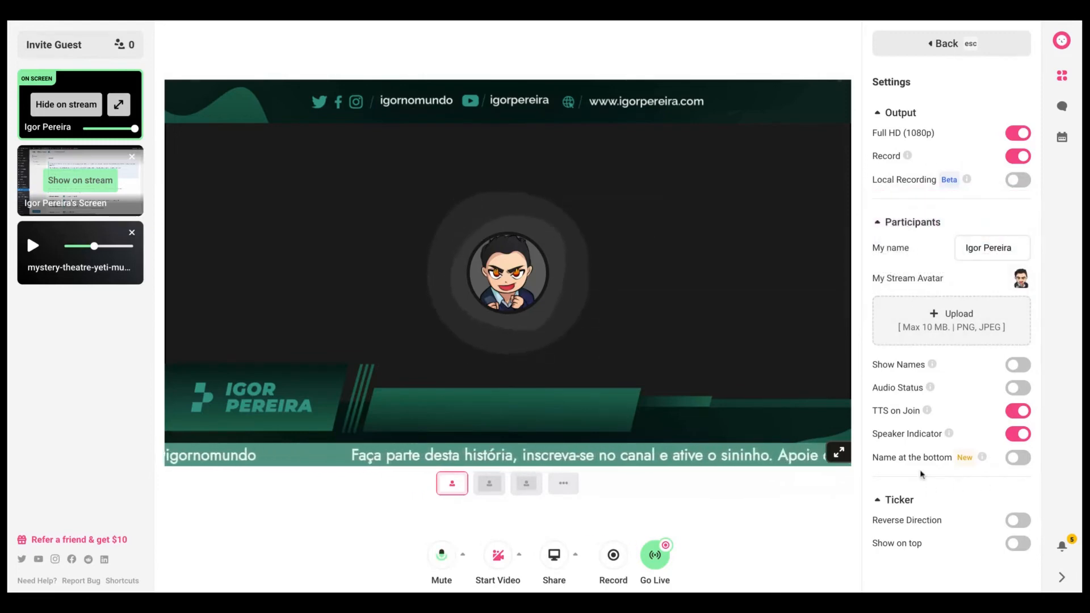
left_click(1019, 364)
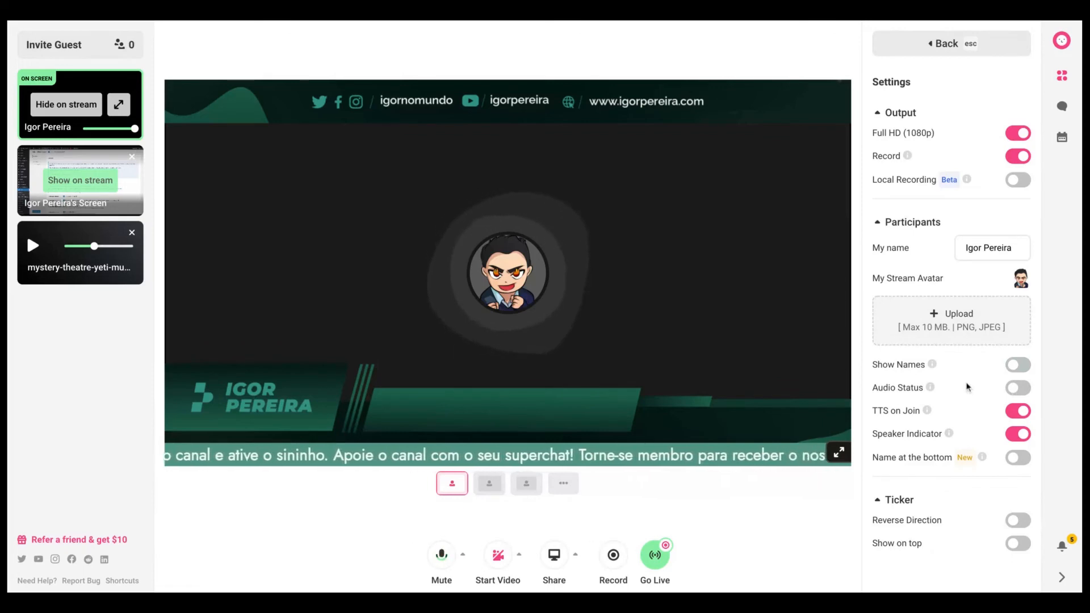
Try the ticker's Reverse Direction and Show on top options, switching each one off again
left_click(1011, 525)
left_click(1011, 525)
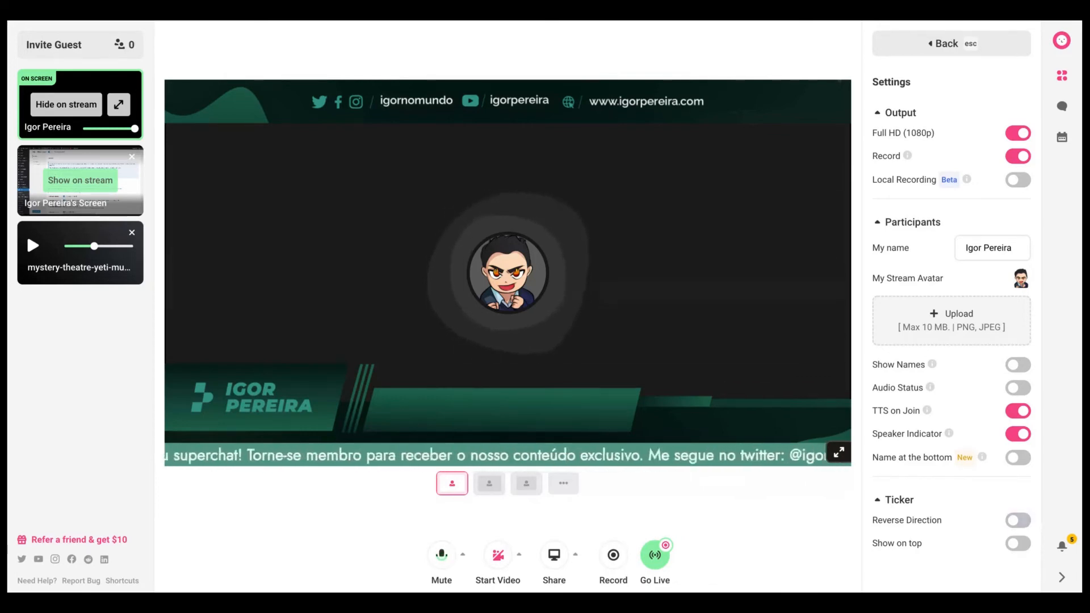
left_click(1014, 521)
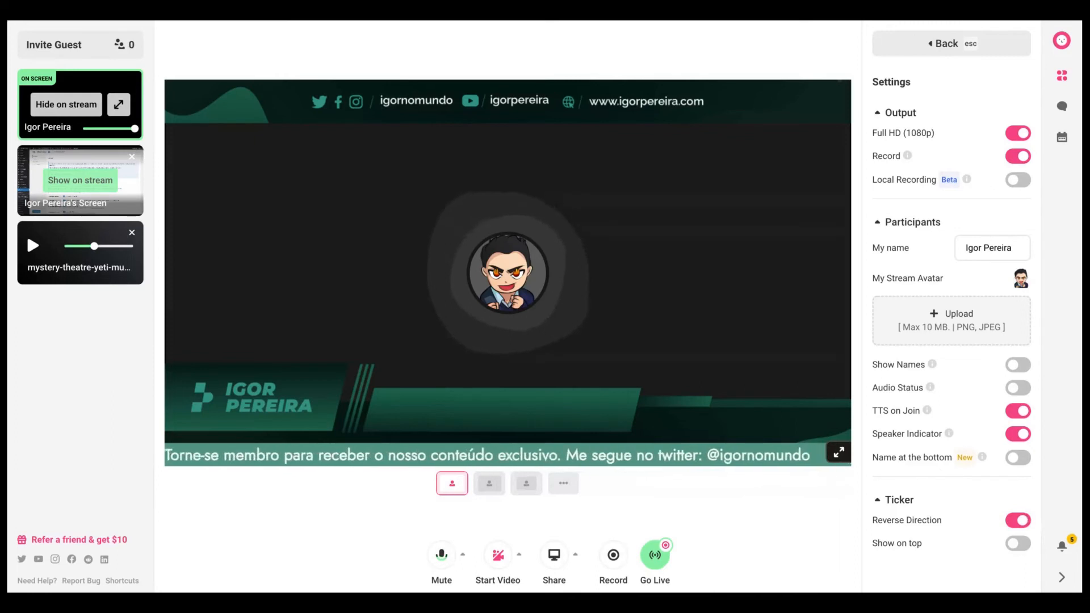
left_click(1013, 522)
left_click(1016, 548)
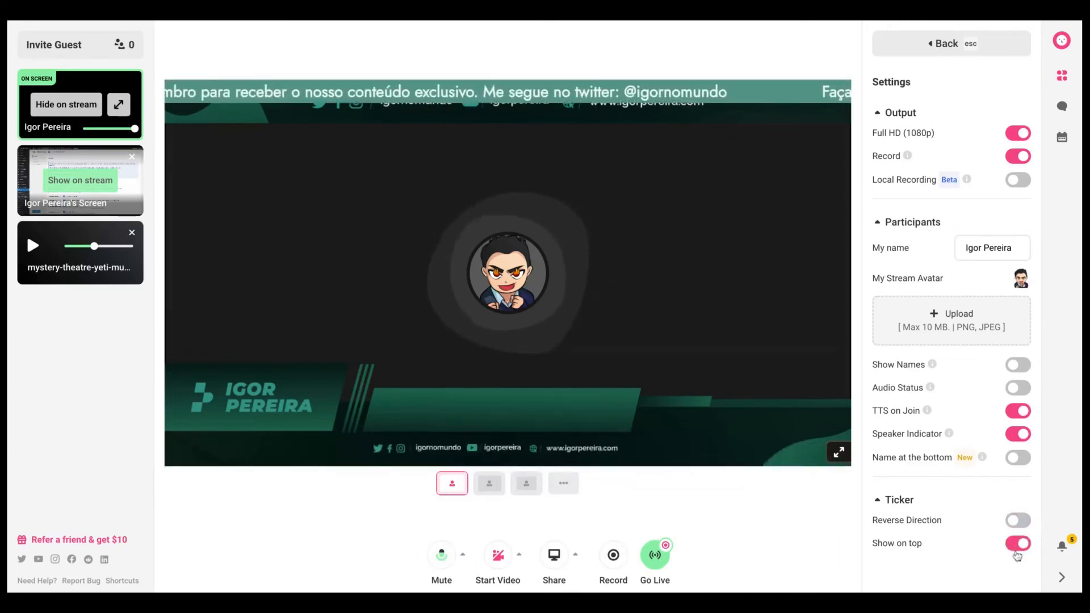
left_click(1016, 548)
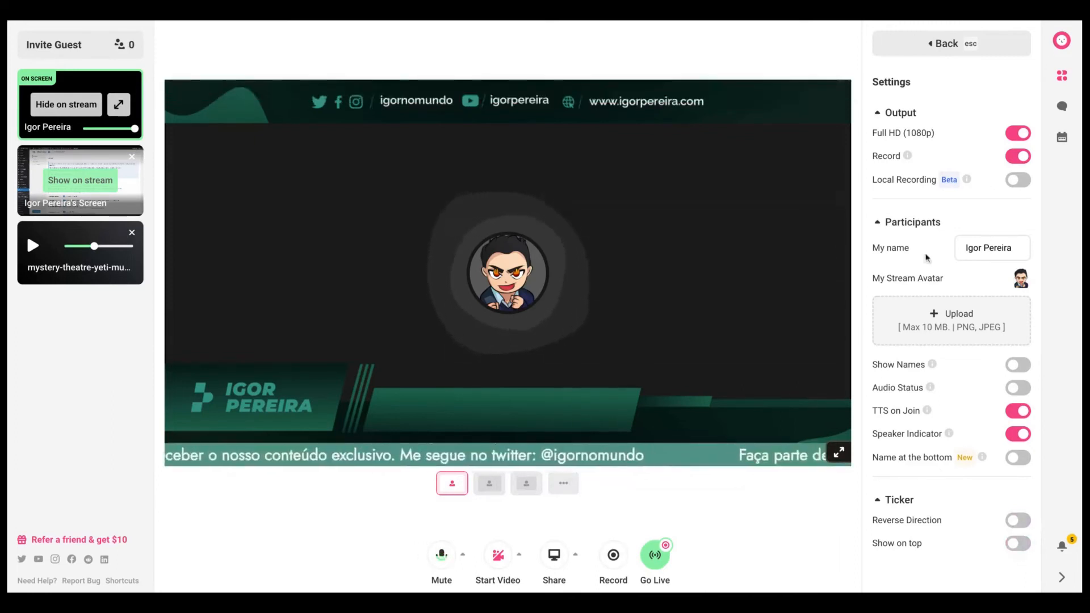
Review the available apps and the Tweet on Go Live settings of the Twitter Socials app, and return to the settings overview
left_click(942, 49)
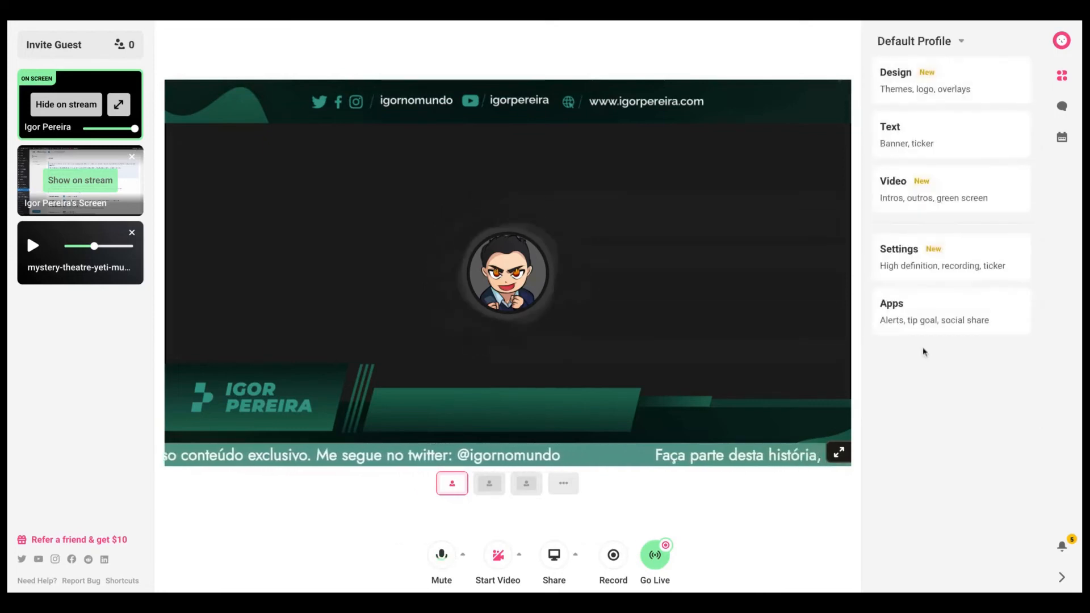
left_click(924, 310)
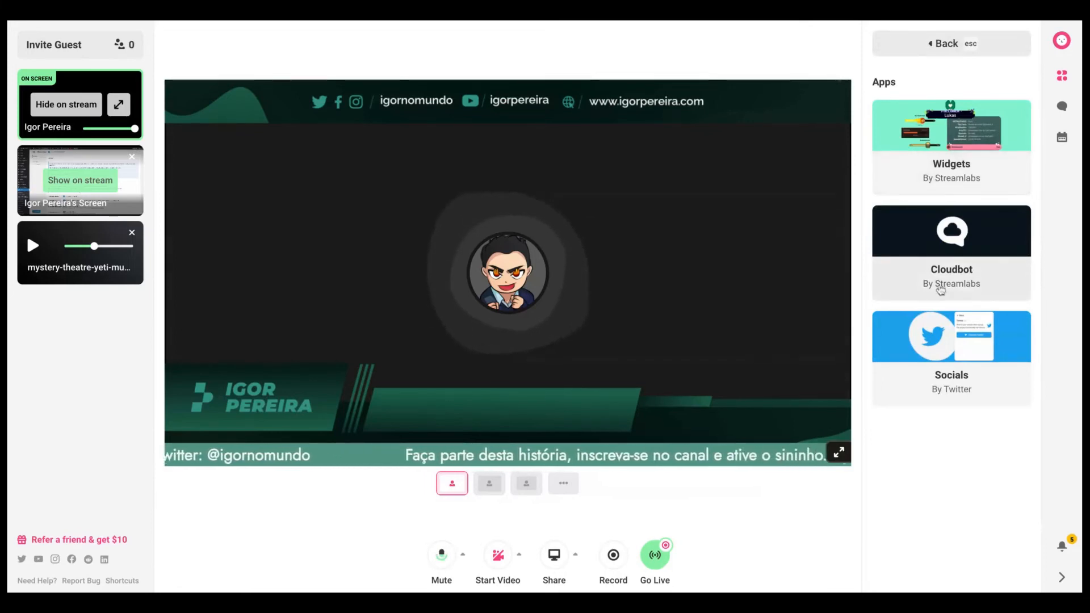
left_click(954, 397)
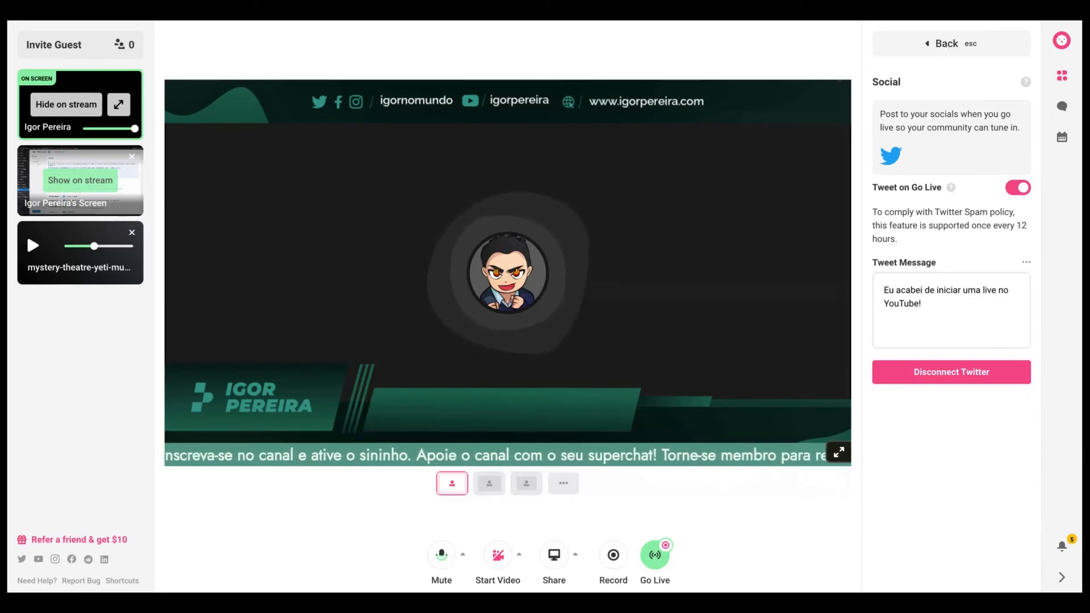
key("Escape")
left_click(931, 38)
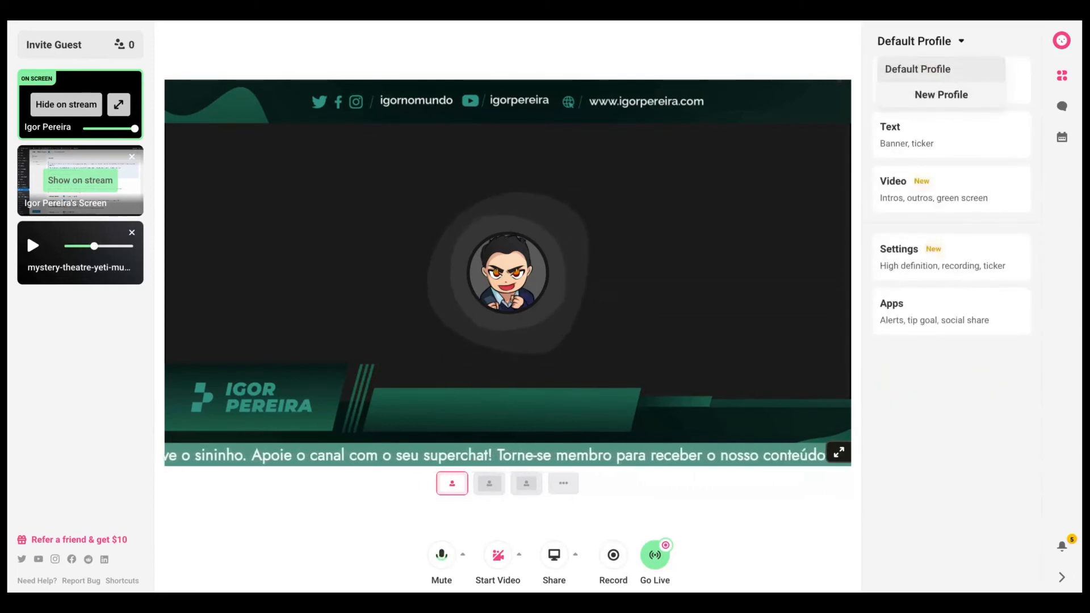
left_click(933, 39)
Send the message "Hi" in the private team chat and return to the stream chat
left_click(1061, 106)
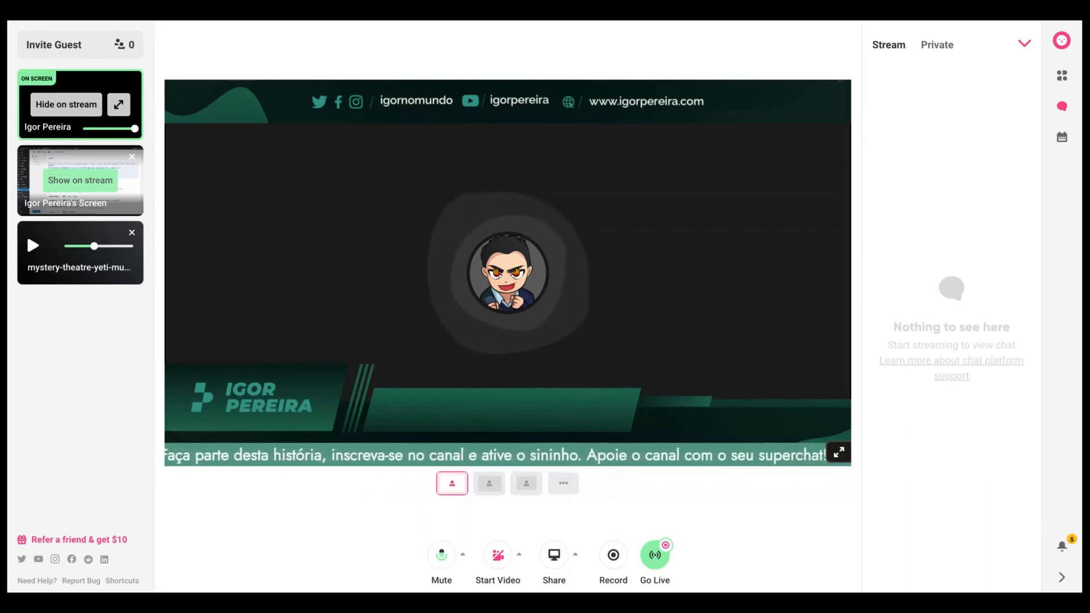
left_click(931, 54)
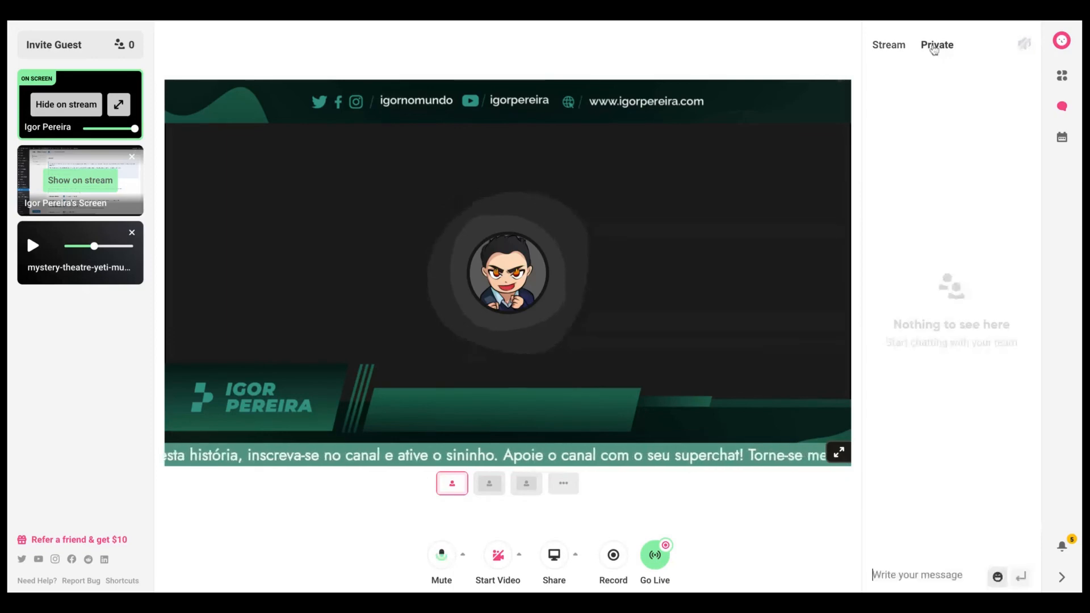
left_click(914, 580)
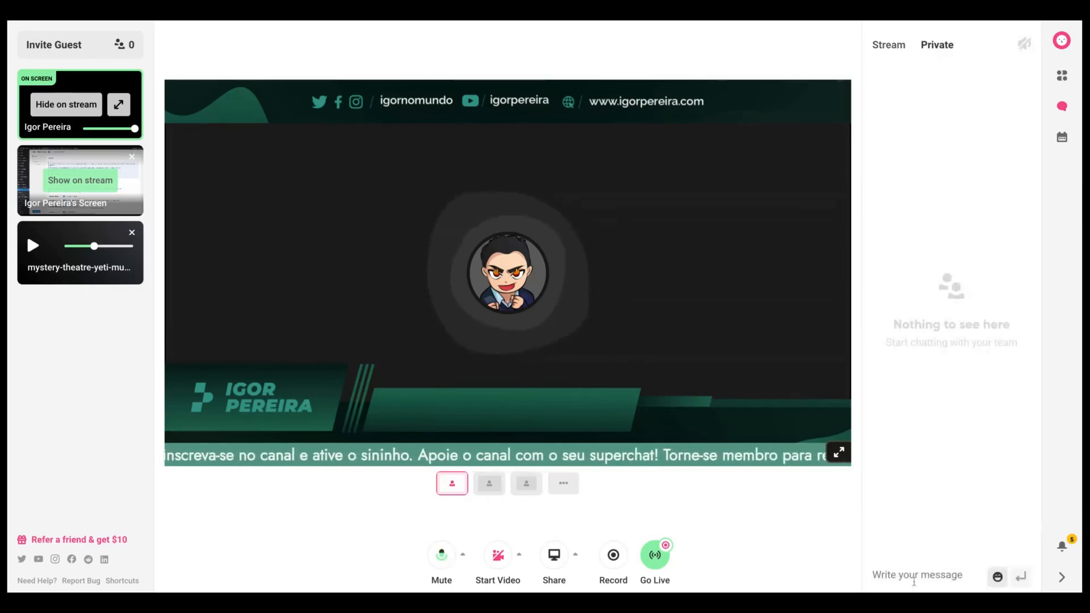
type("Hi")
key("Return")
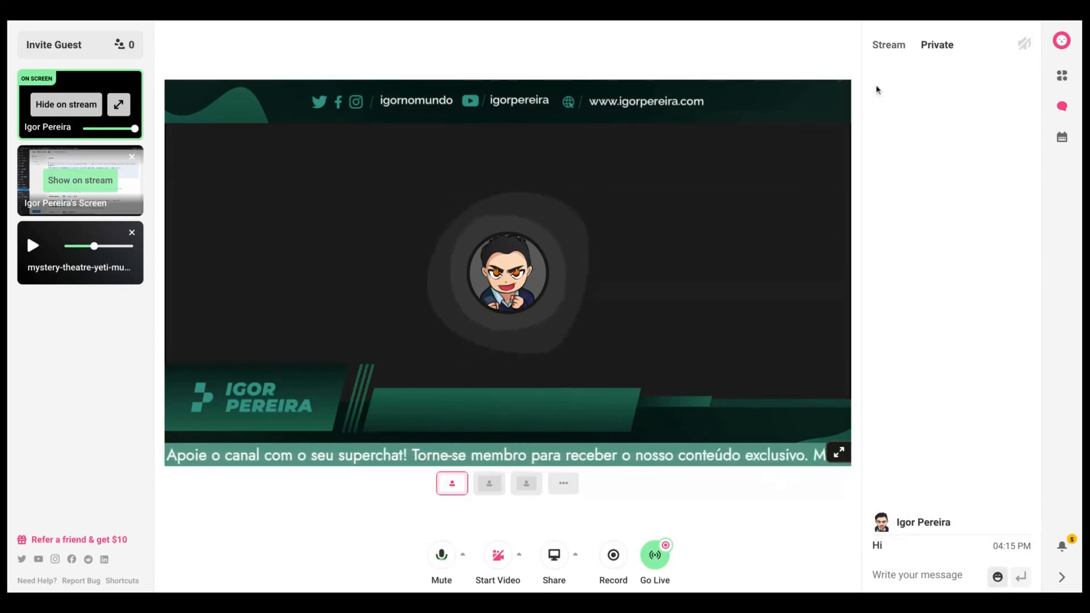
left_click(892, 46)
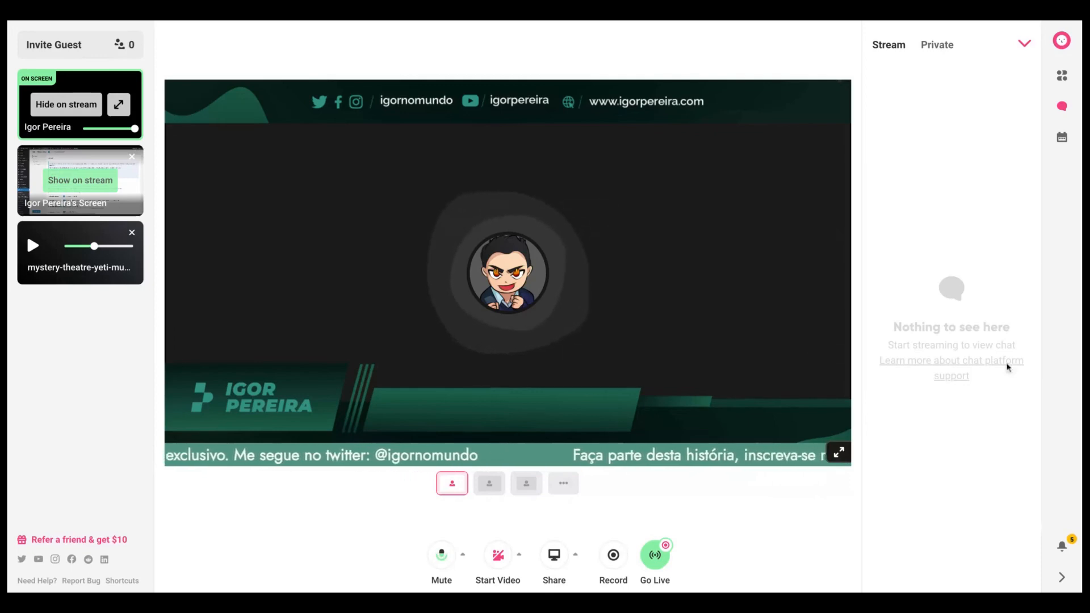
Start scheduling a new broadcast and look through the available destination platforms
left_click(1064, 138)
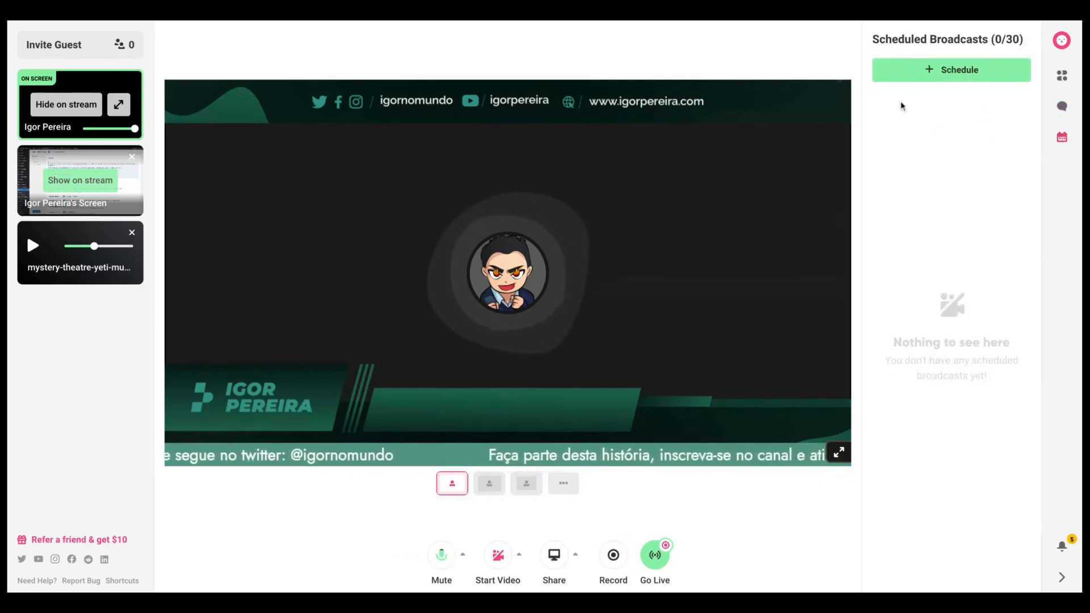
left_click(915, 75)
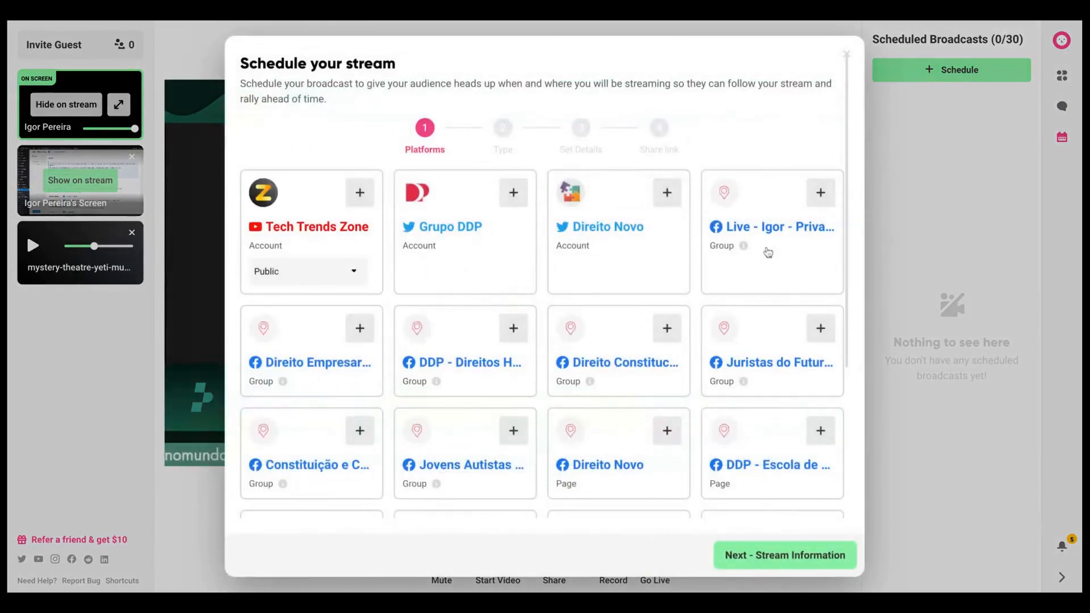
scroll(483, 328, "down", 4)
scroll(480, 327, "up", 1)
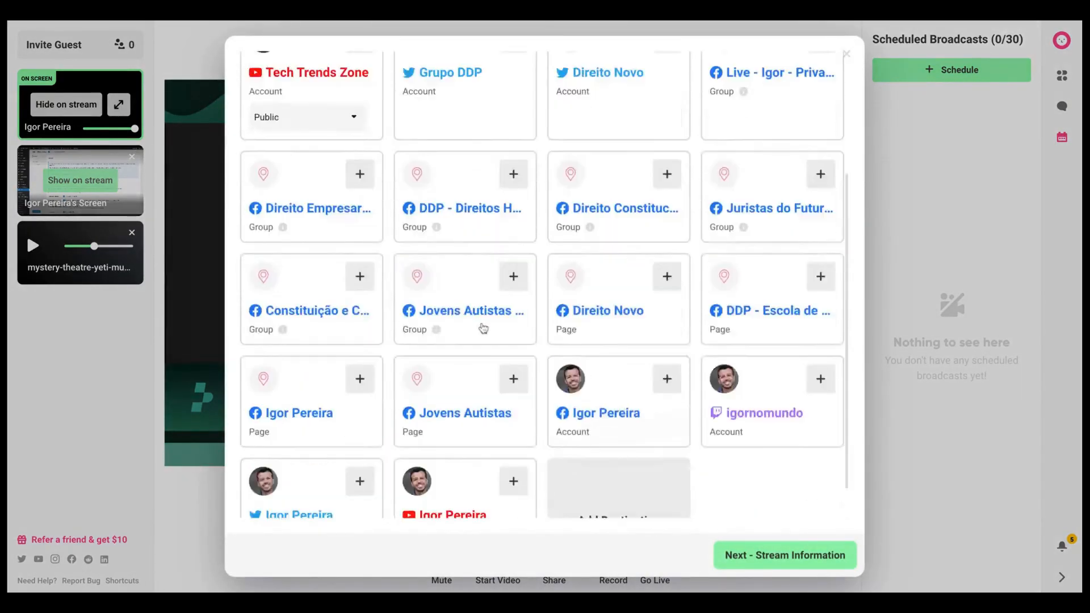
scroll(480, 326, "up", 3)
scroll(480, 327, "down", 4)
scroll(480, 326, "up", 4)
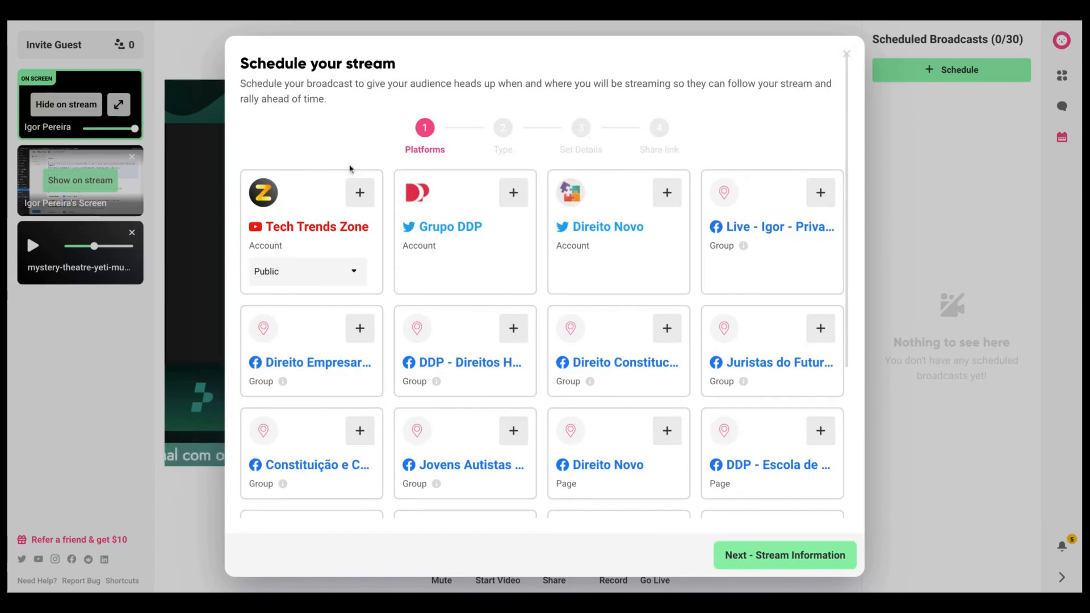
Select the Tech Trends Zone YouTube account as the destination and choose Live-stream as the stream type
left_click(357, 193)
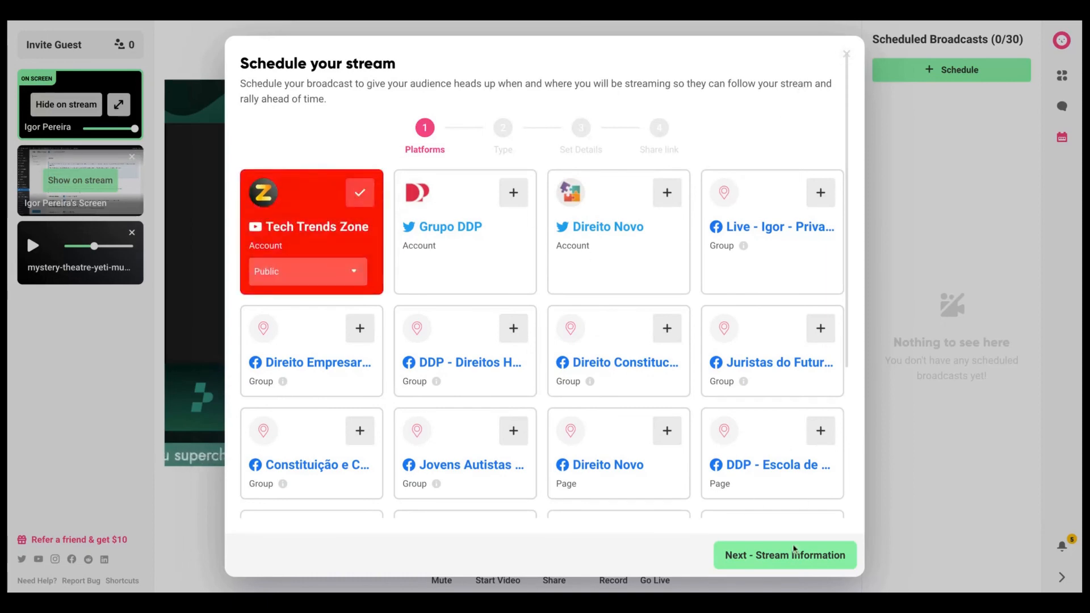
left_click(791, 564)
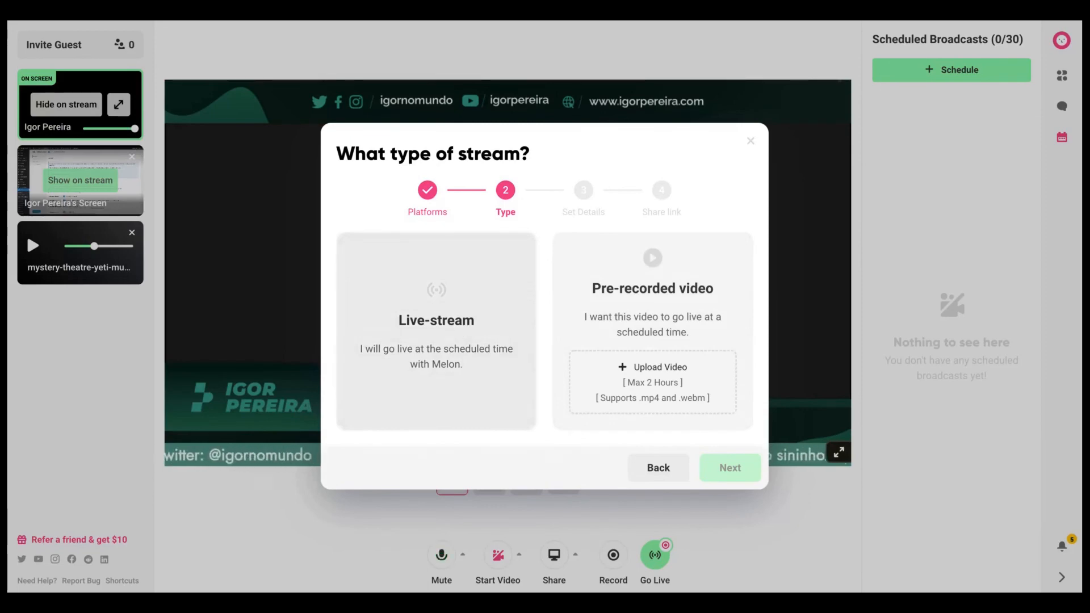
left_click(420, 370)
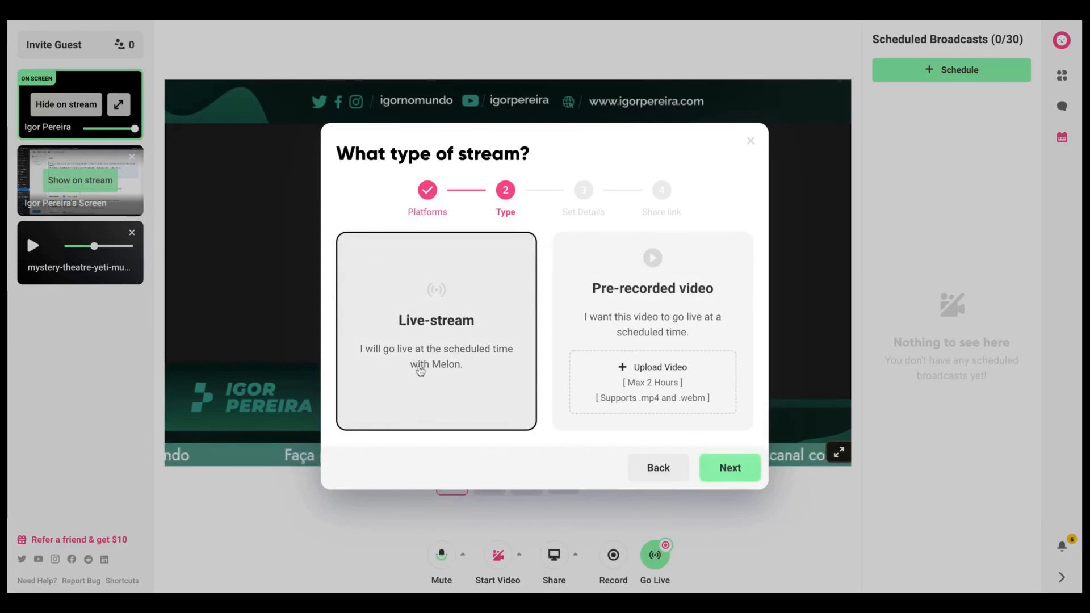
left_click(726, 464)
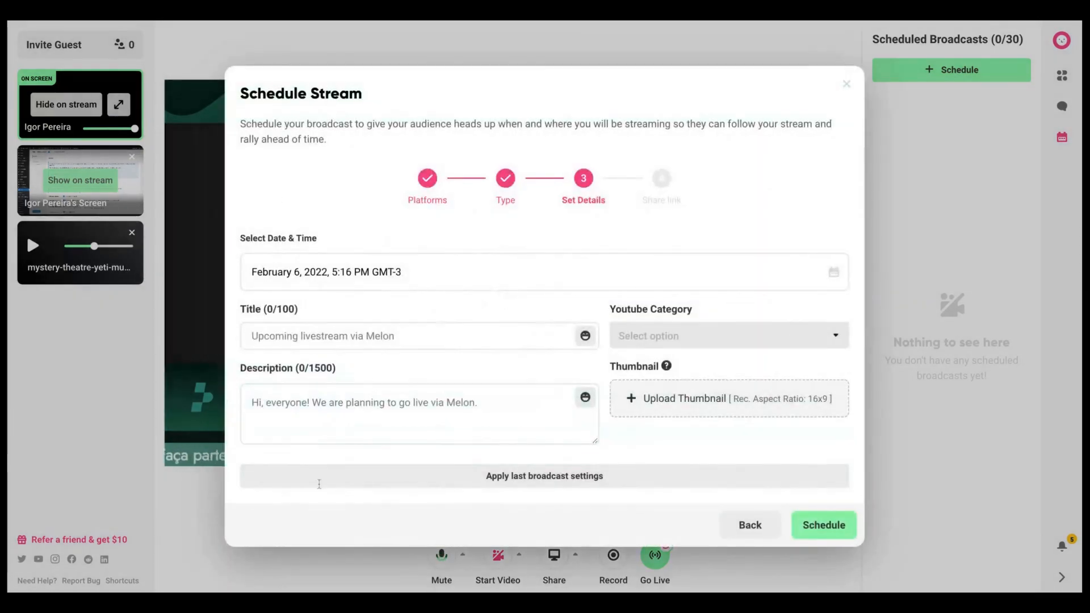
Examine the title, description and other detail fields of the scheduled stream, and close the dialog without scheduling
left_click(383, 332)
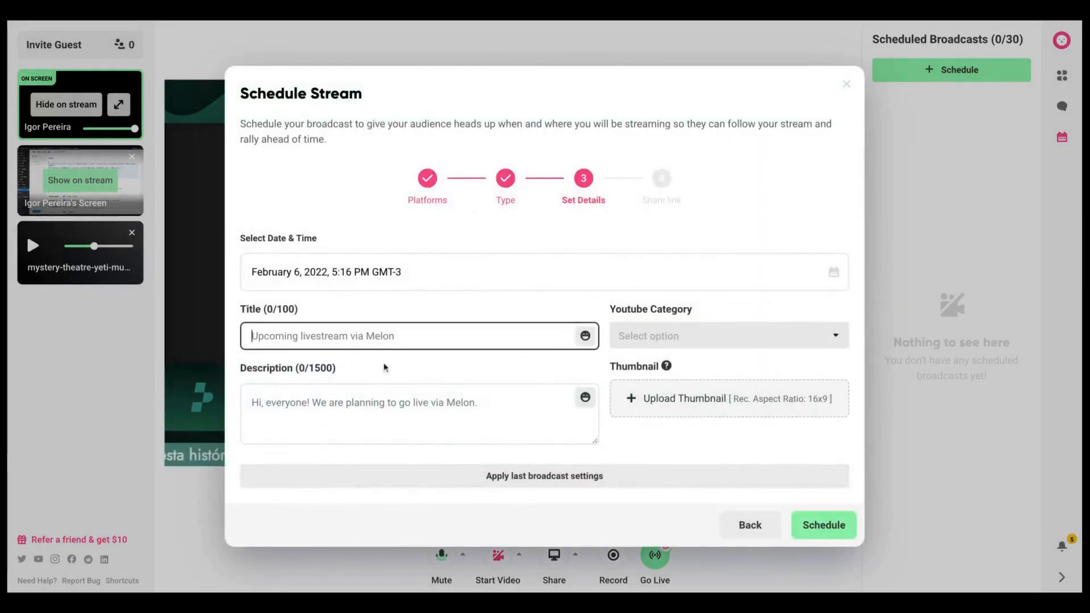
left_click(389, 409)
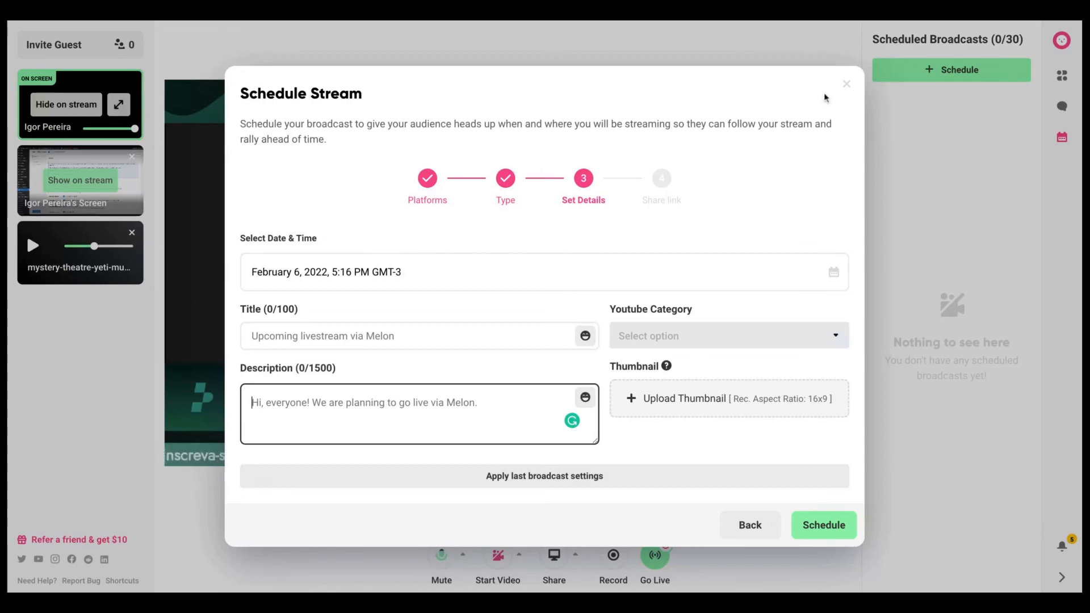
left_click(846, 84)
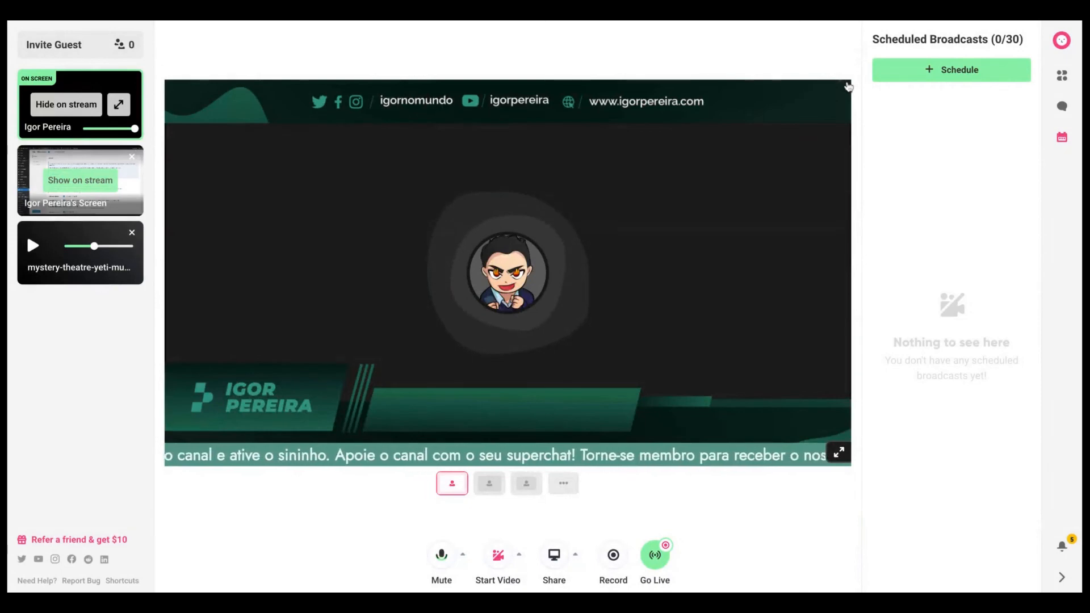